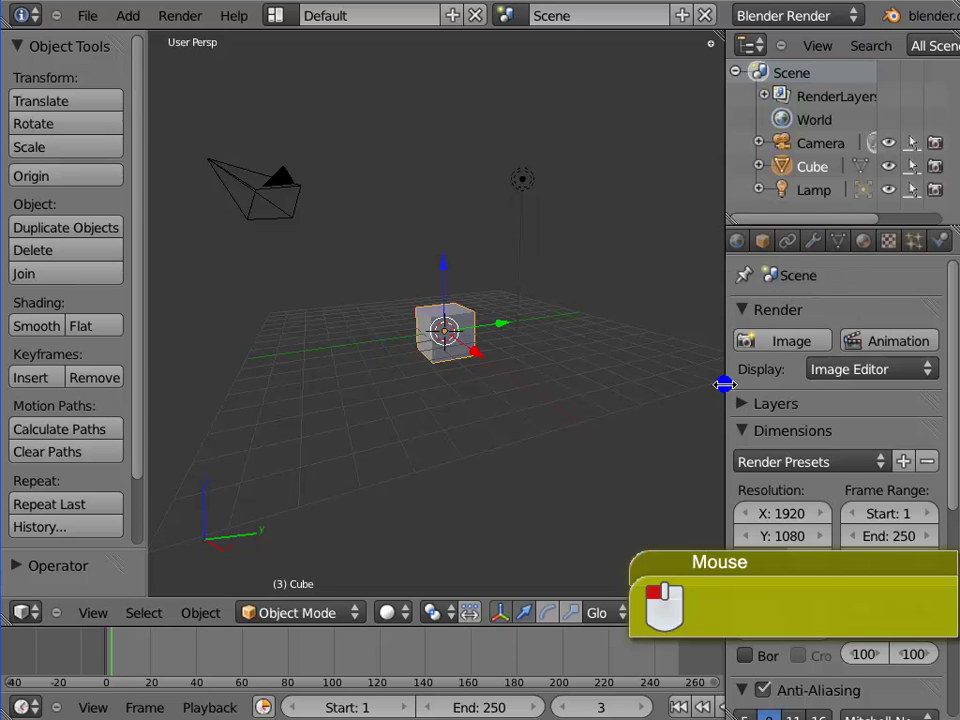
Widen the properties area and show the material texture settings for the Tex texture on the cube's white material.
drag(724, 386, 632, 386)
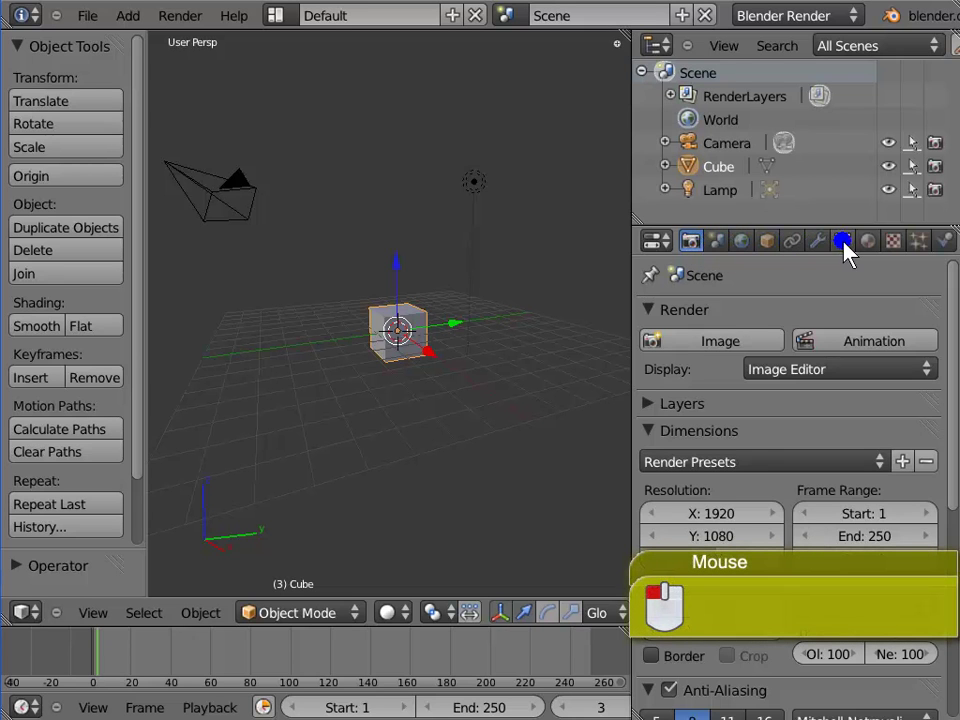
click(903, 252)
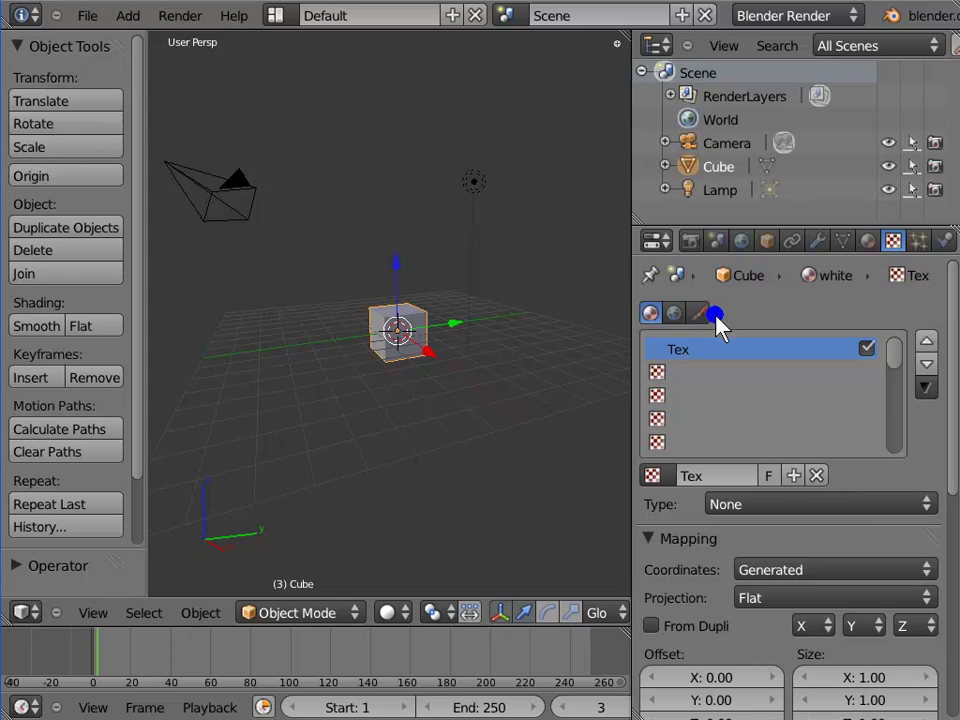
click(650, 315)
click(699, 352)
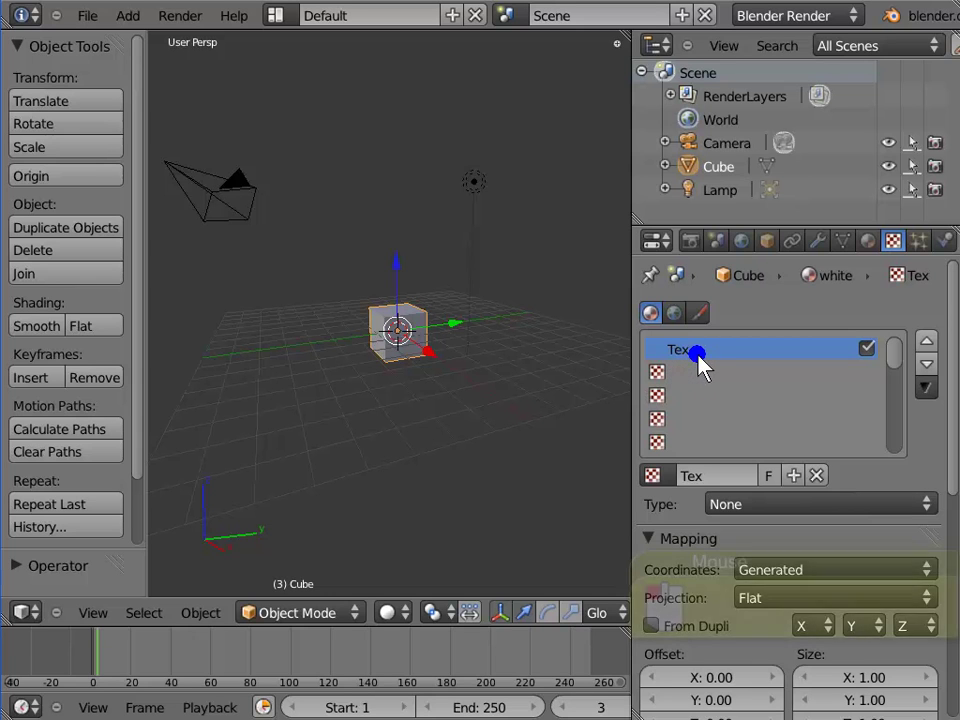
click(867, 351)
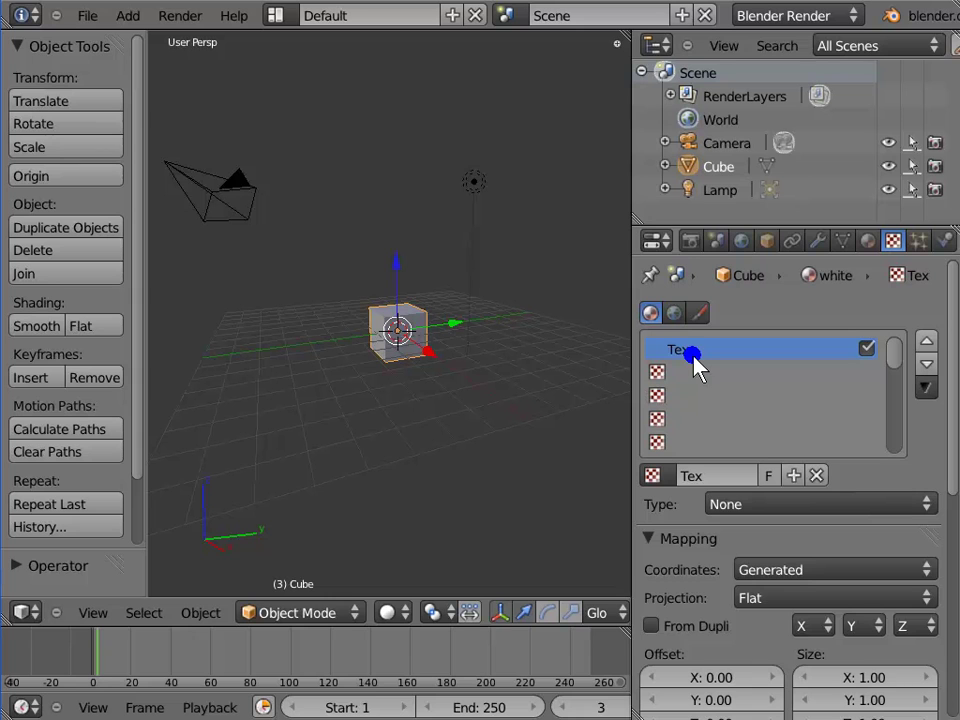
Look through the texture slot list, and move the Tex texture down one slot and back up to the first slot.
click(893, 395)
drag(893, 392, 895, 358)
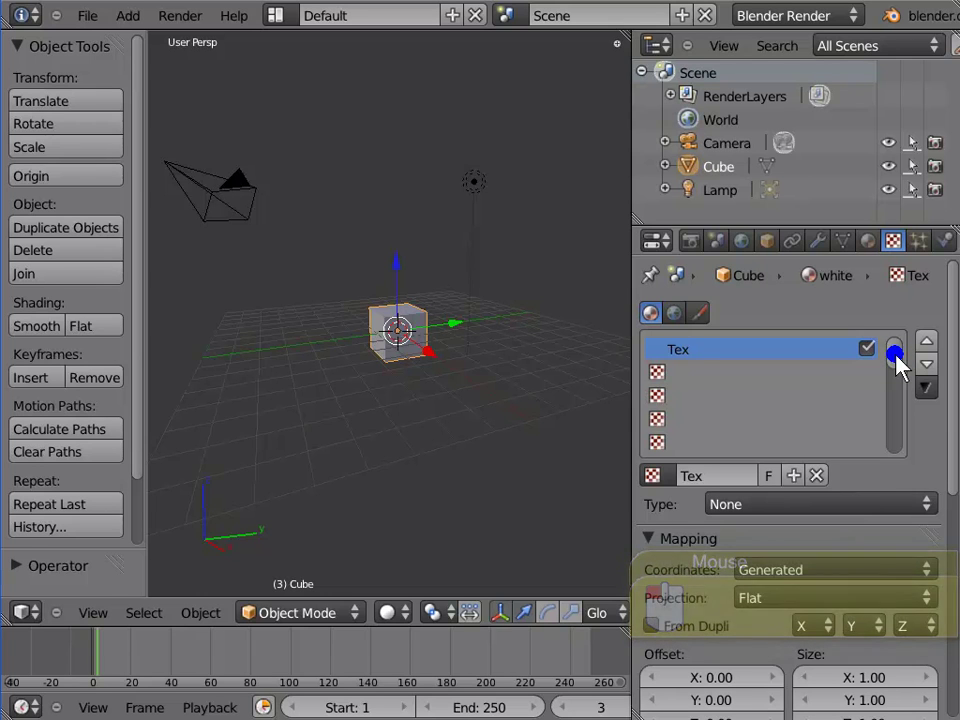
drag(896, 362, 895, 441)
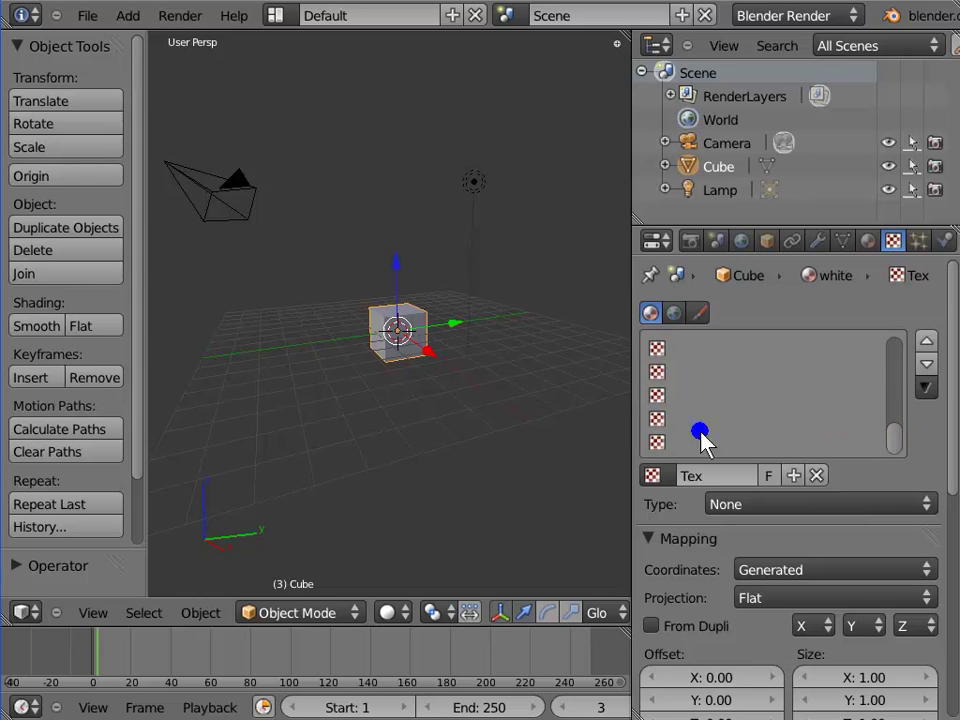
drag(663, 361, 665, 446)
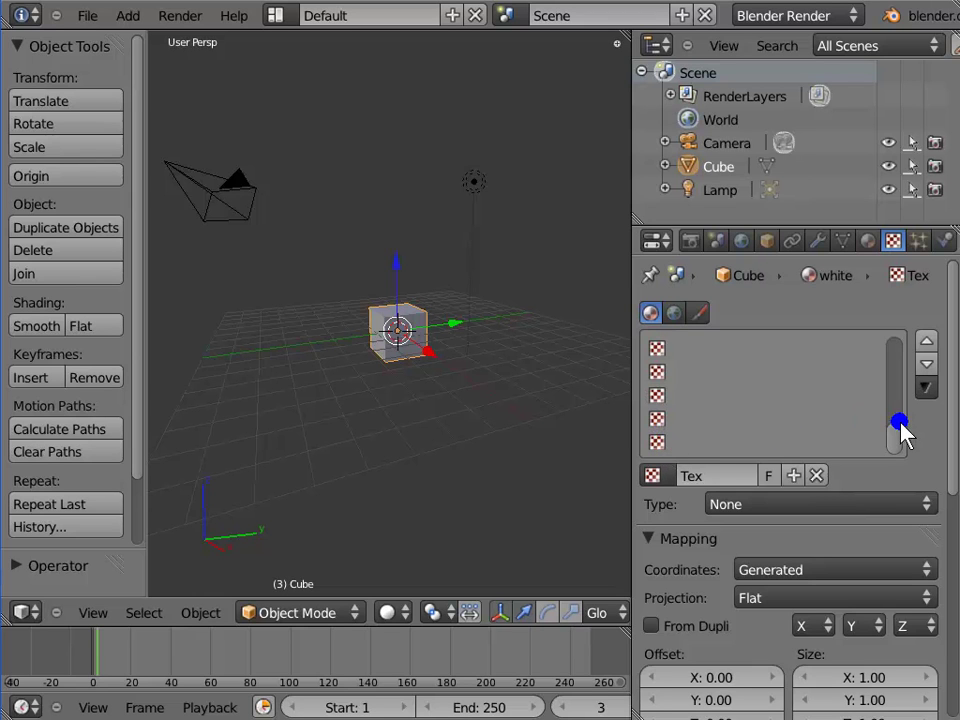
drag(893, 432, 927, 335)
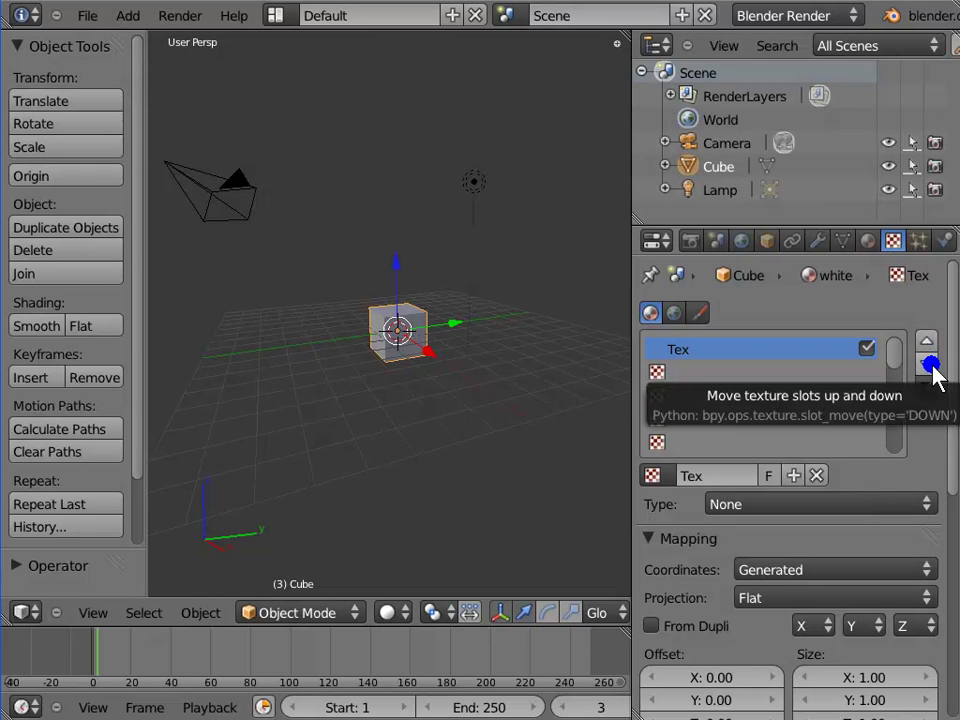
click(932, 372)
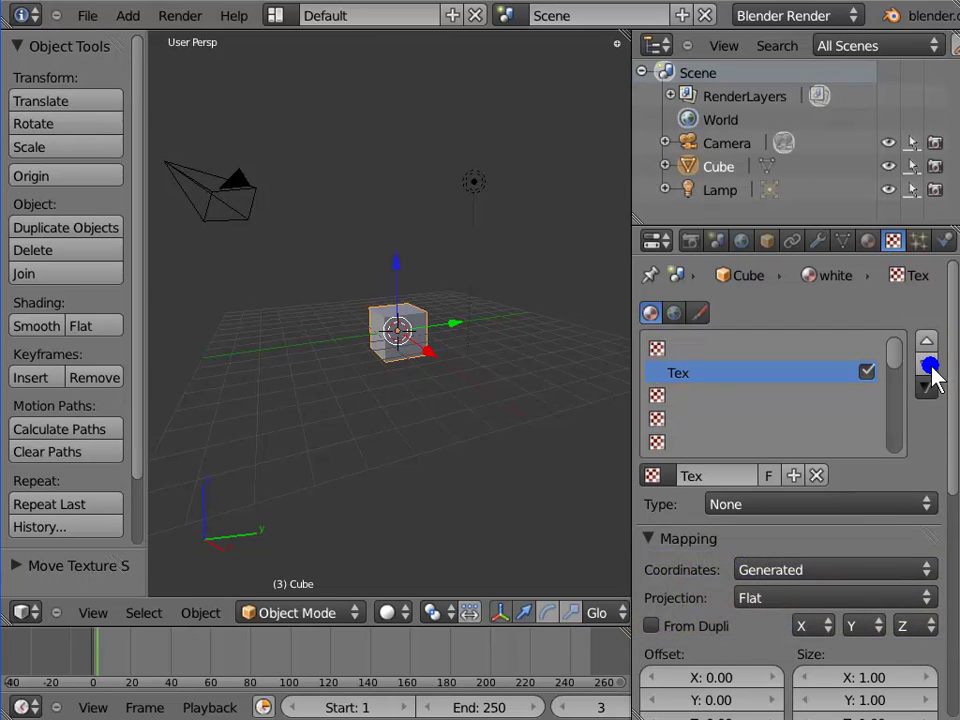
click(720, 379)
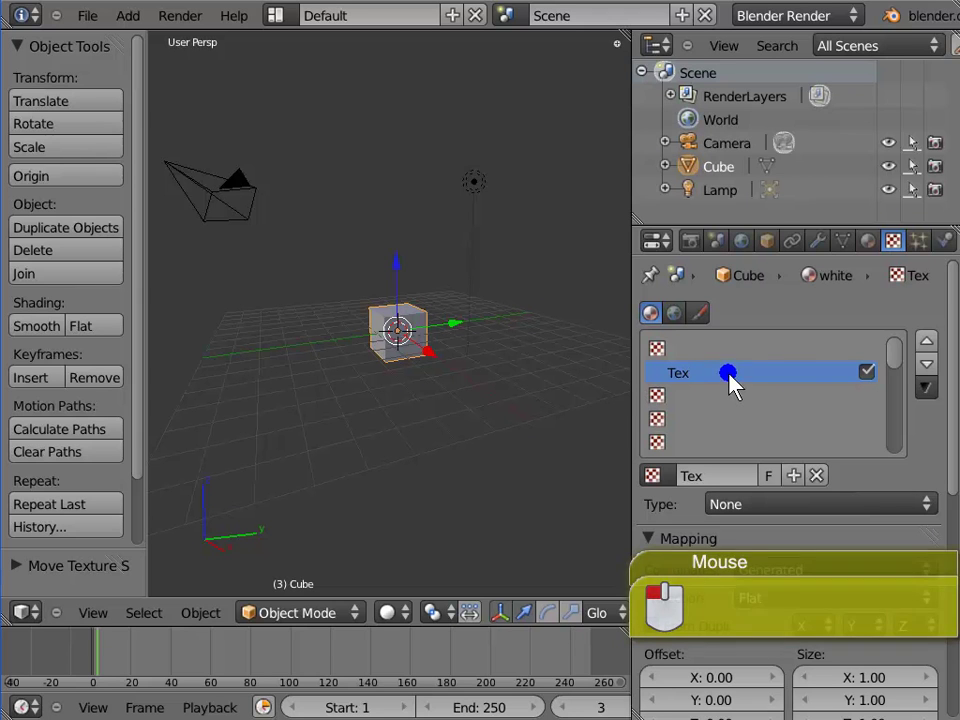
click(926, 341)
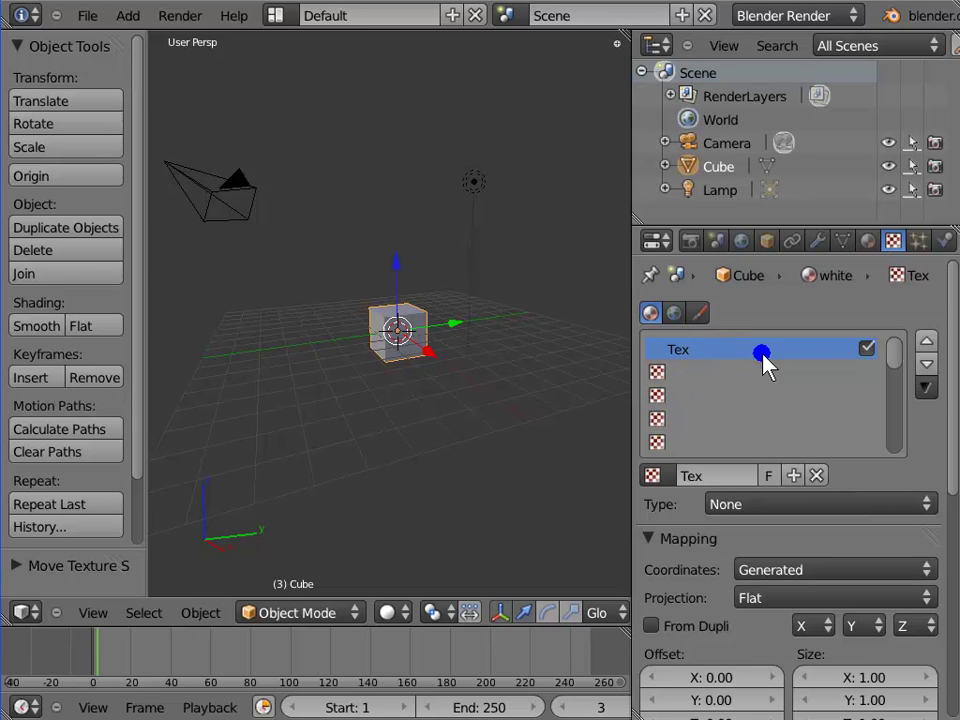
Copy the Tex slot's settings into the empty second slot and unlink the pasted texture.
click(928, 392)
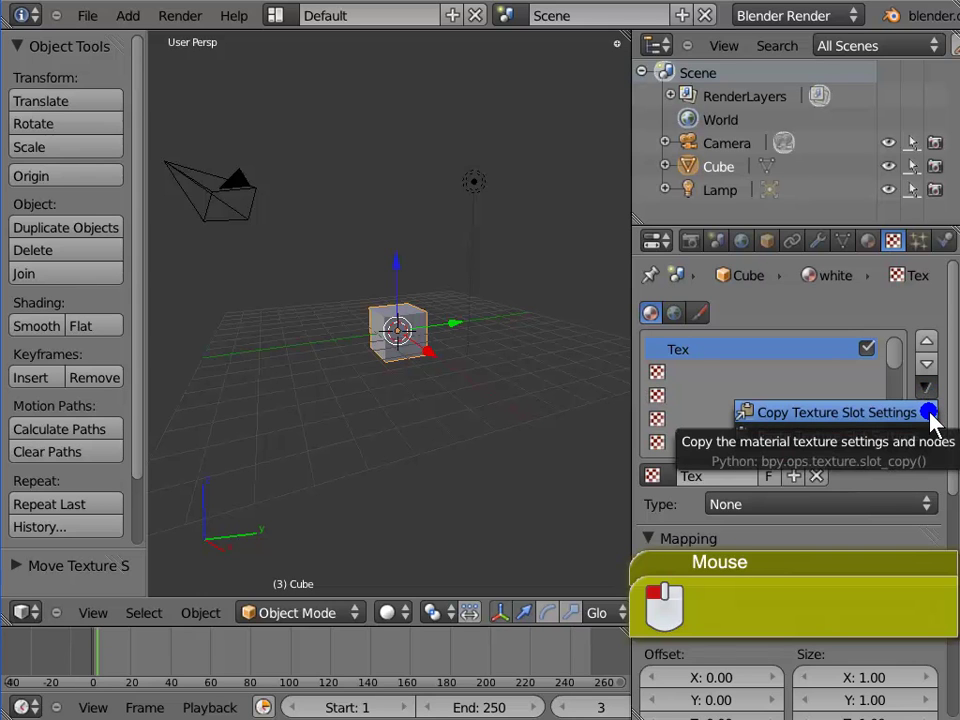
click(930, 414)
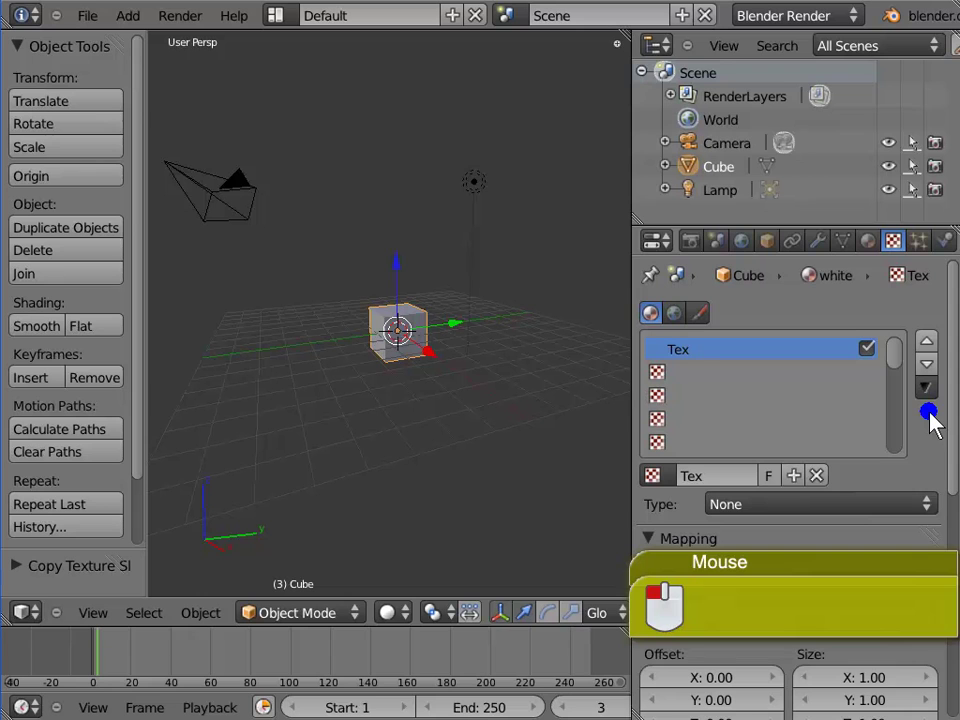
click(676, 374)
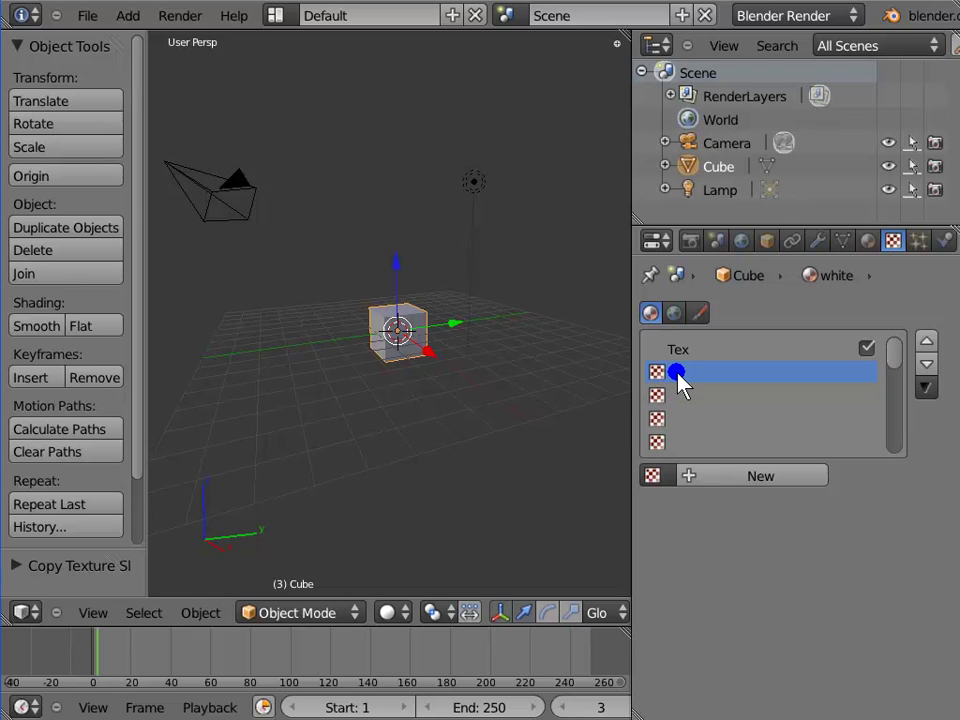
click(678, 380)
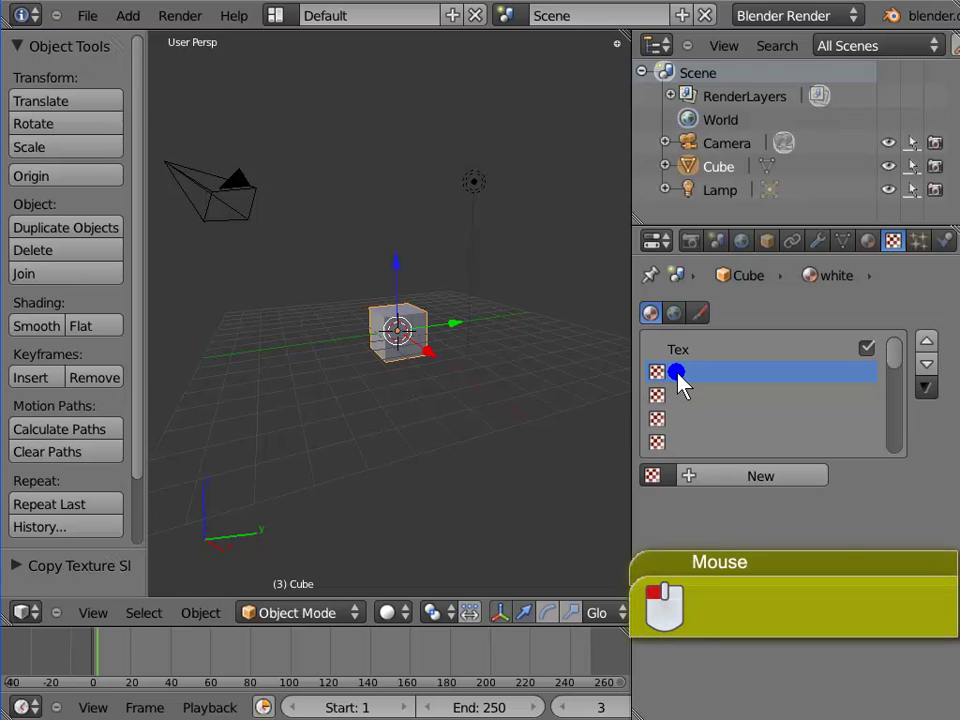
click(927, 389)
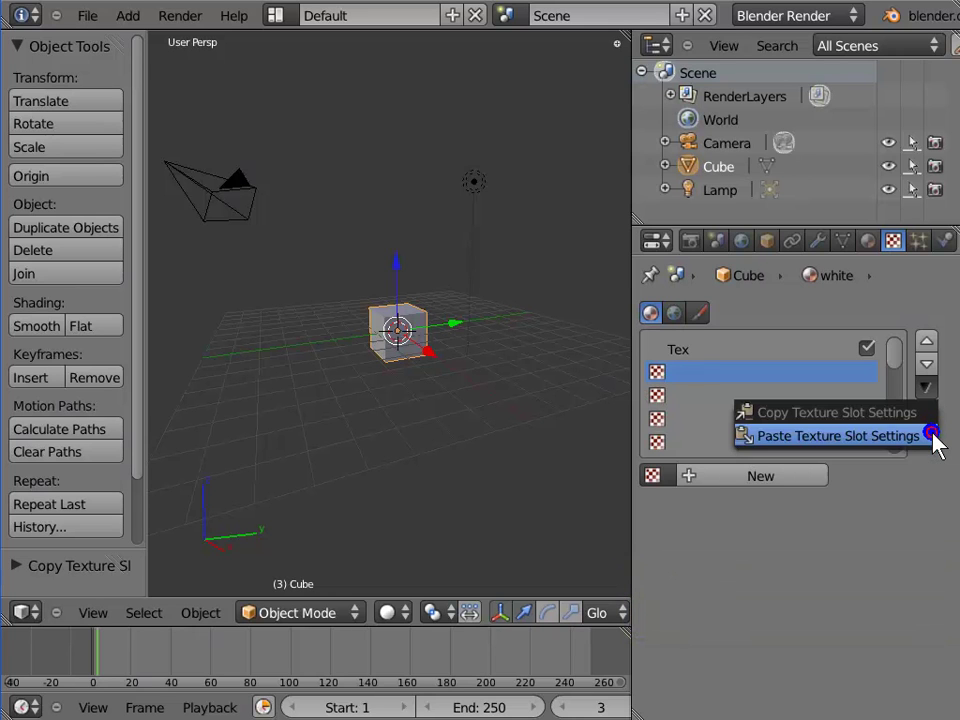
click(838, 436)
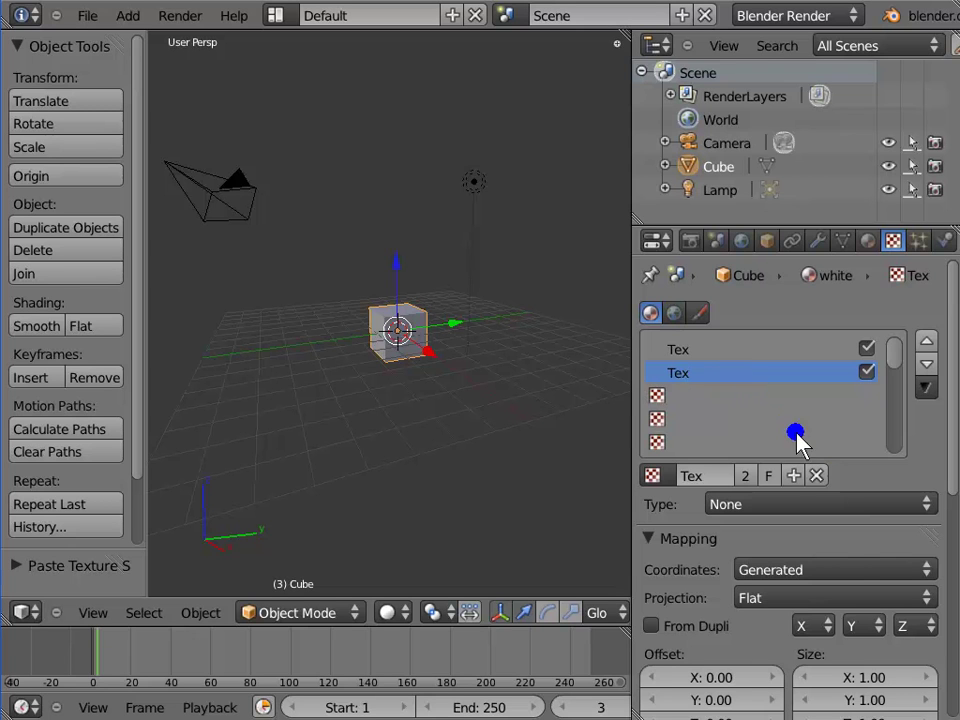
click(683, 366)
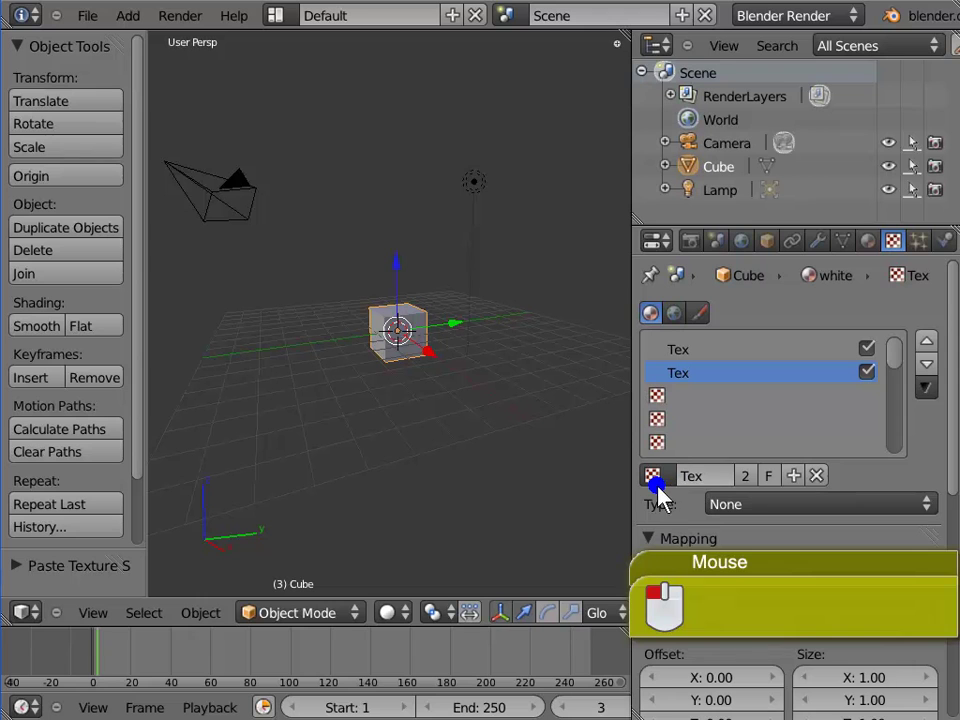
click(815, 478)
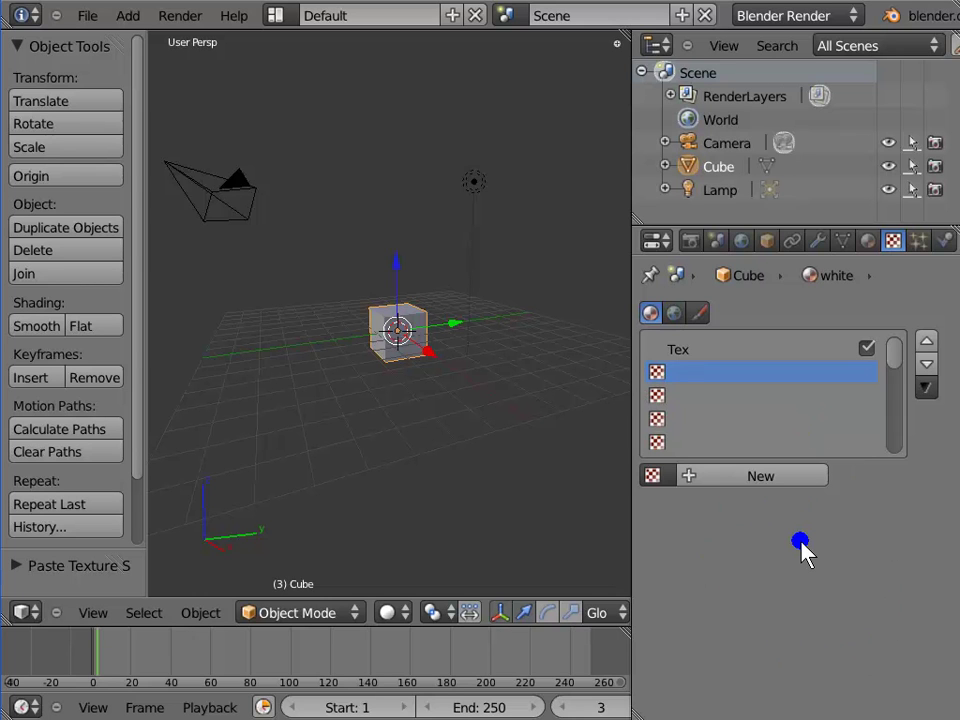
Add a new texture in the second slot and name it bump.
click(810, 478)
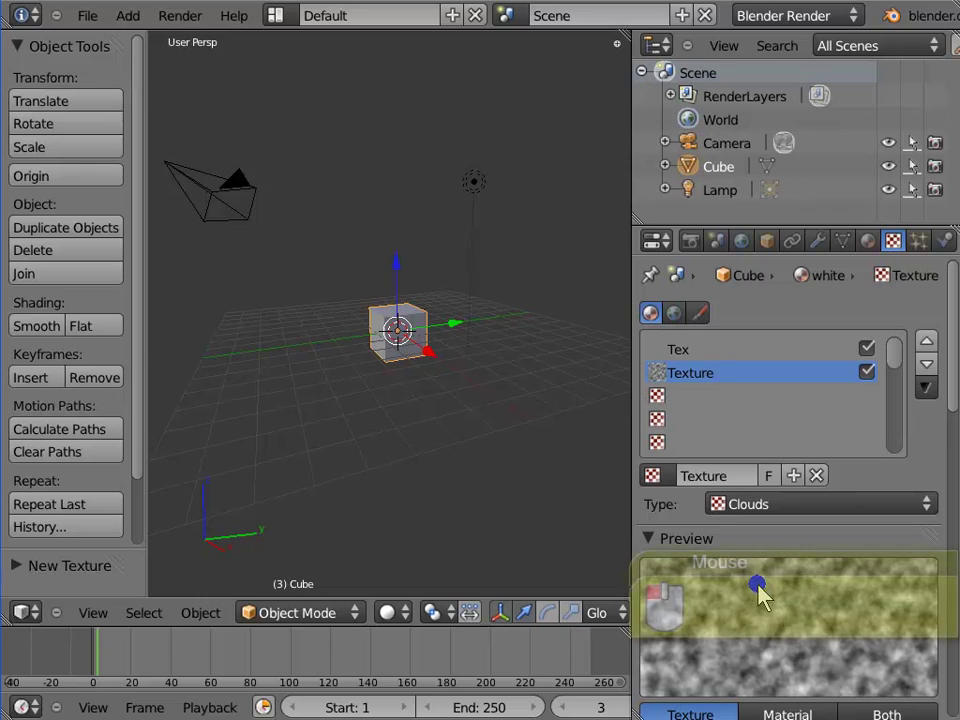
click(737, 478)
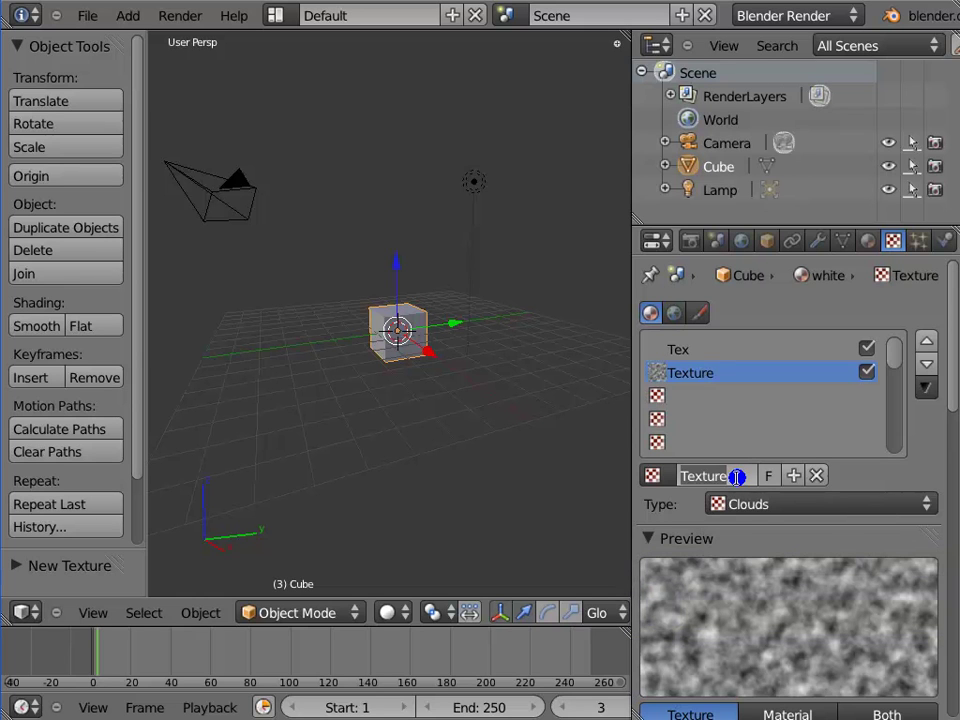
text(bump)
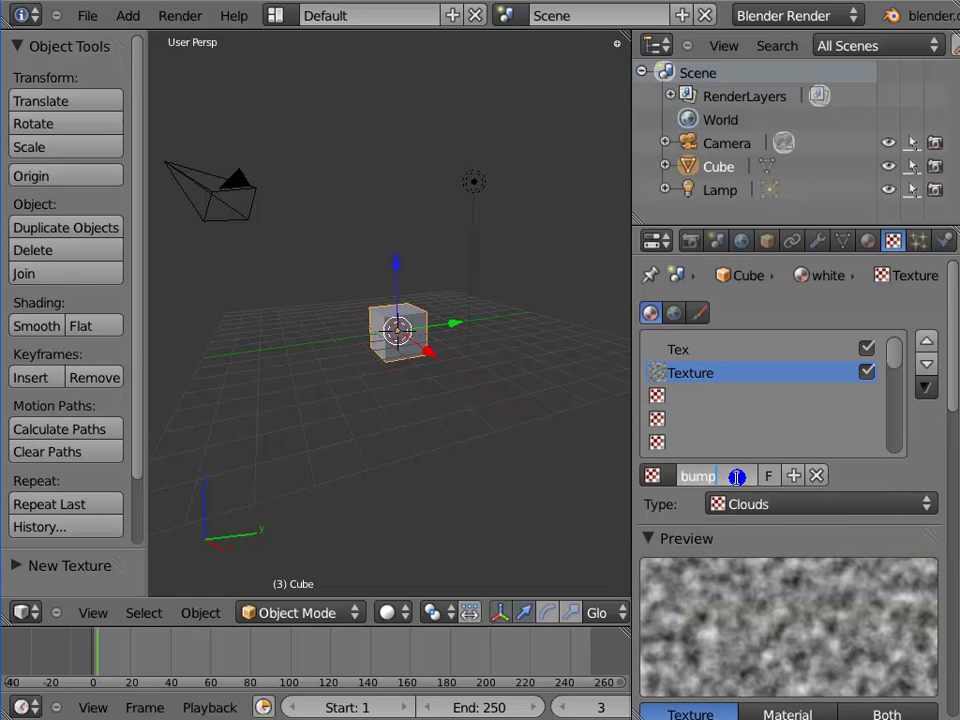
key(Return)
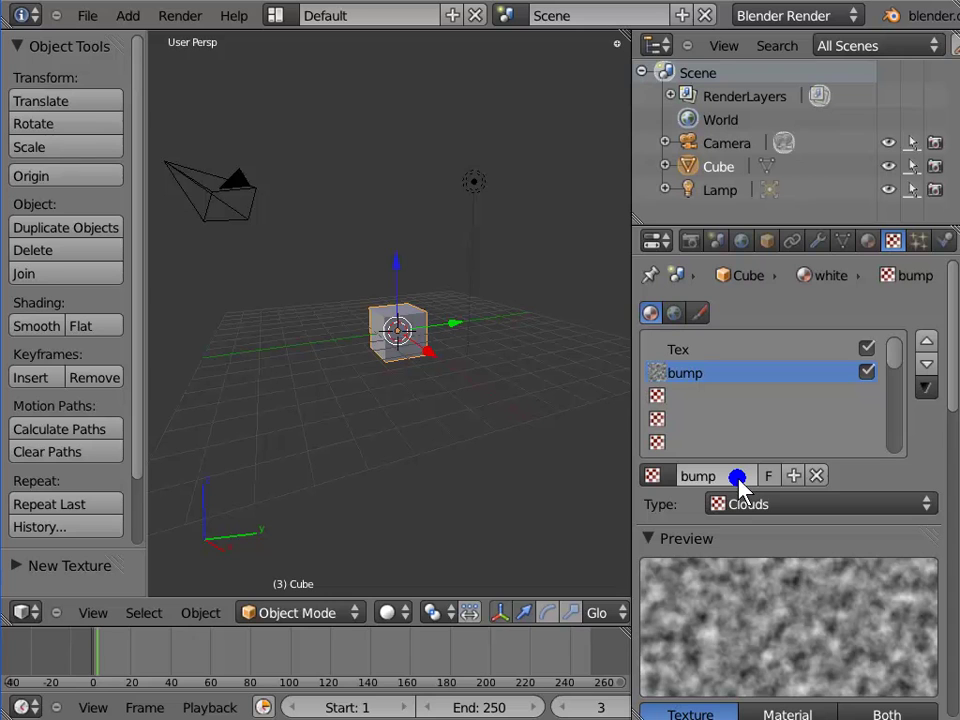
click(737, 481)
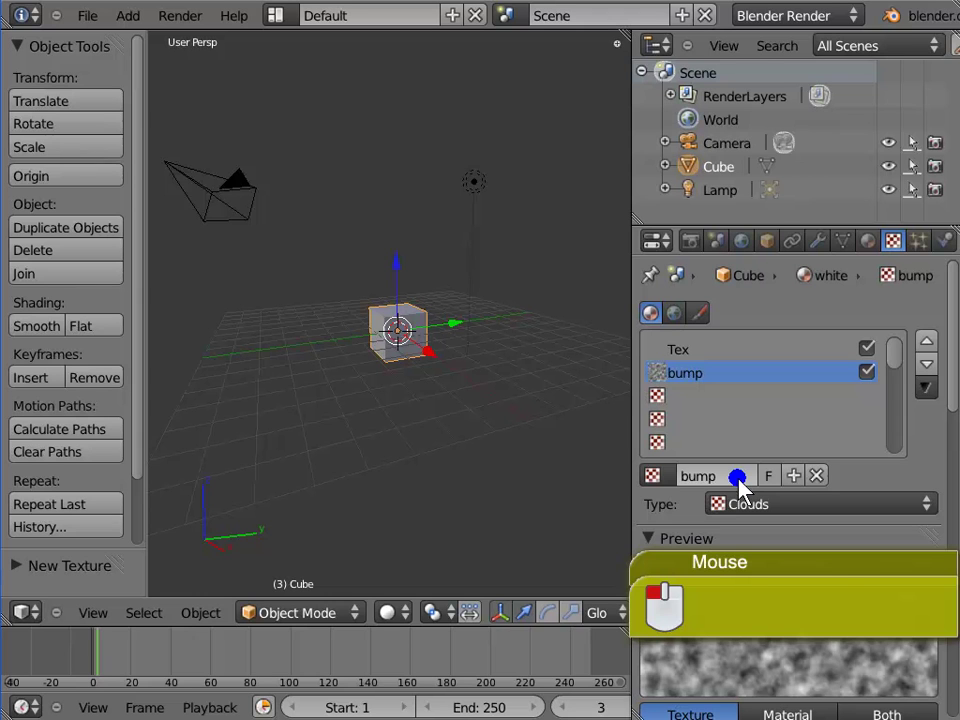
Browse the existing textures and the available texture types, choosing Clouds for the bump texture.
click(657, 475)
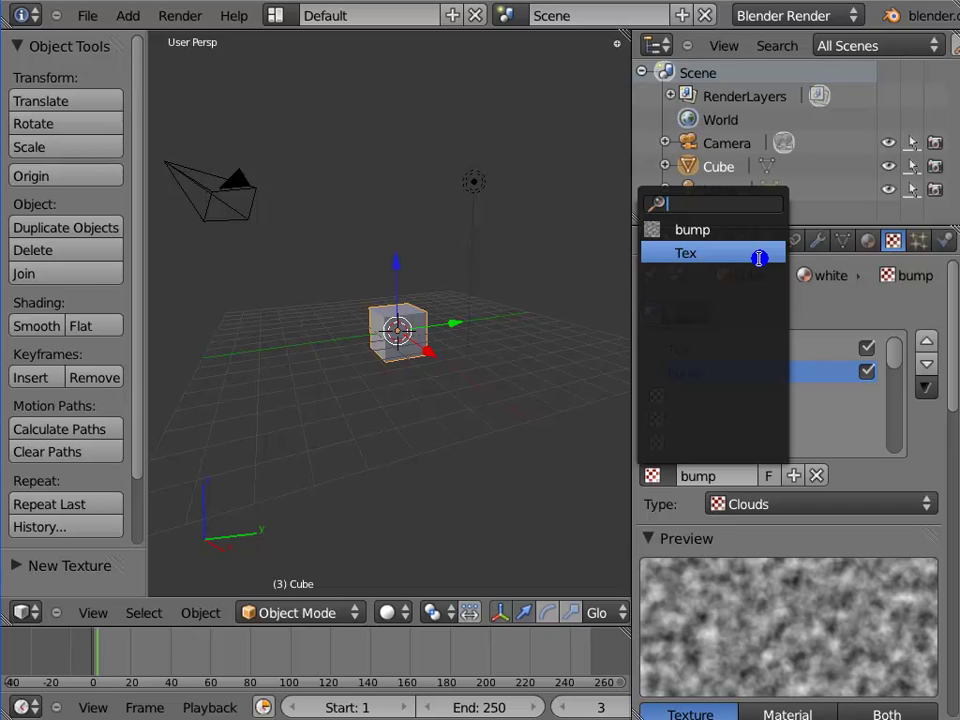
click(671, 517)
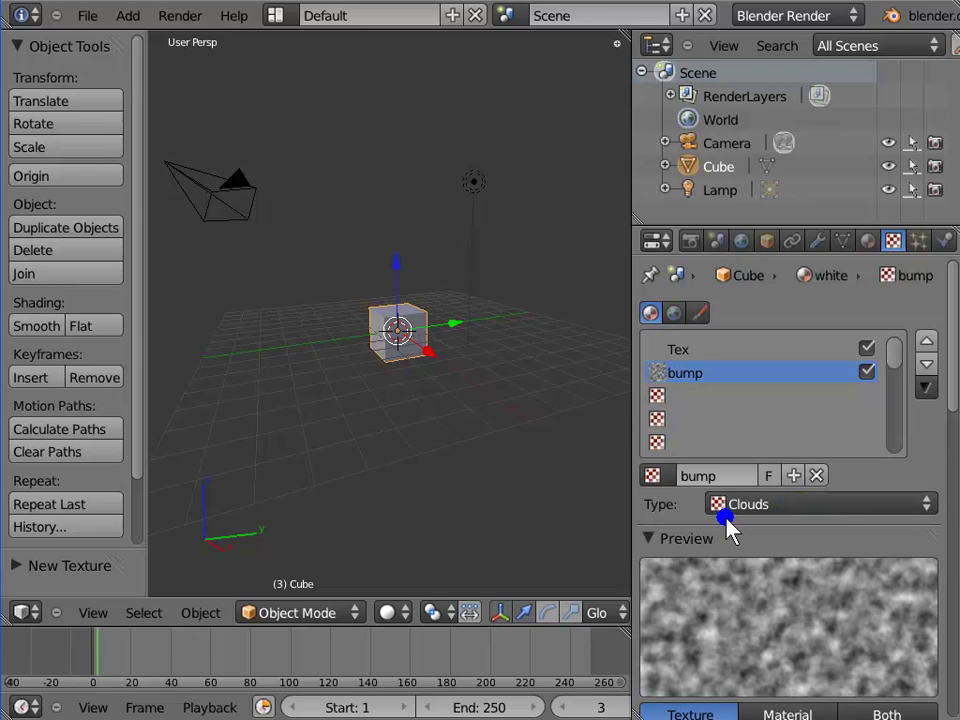
click(782, 520)
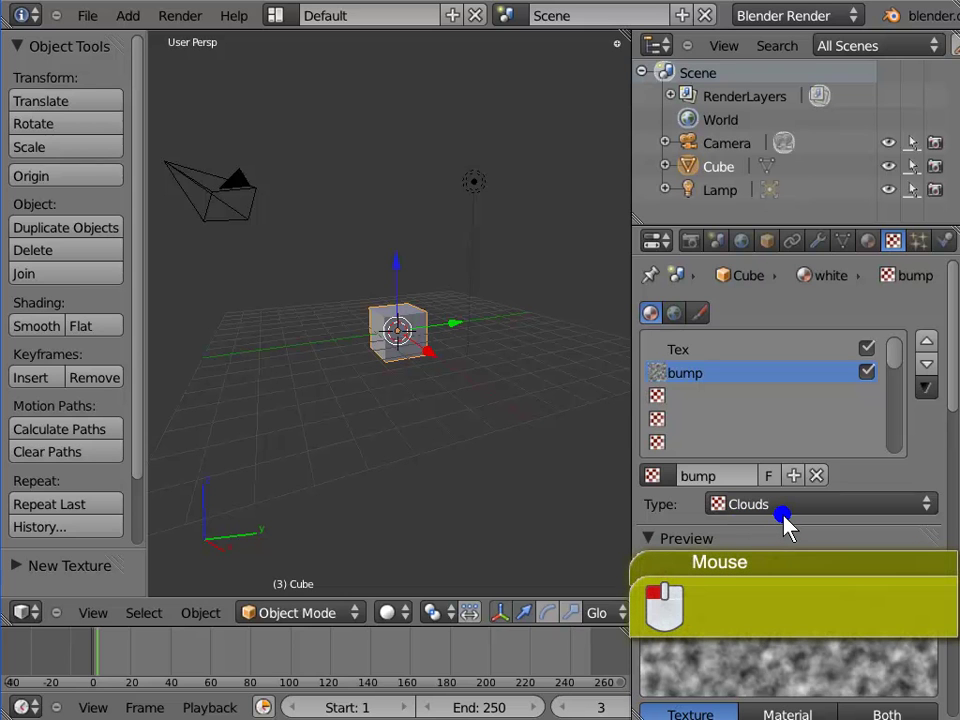
click(818, 505)
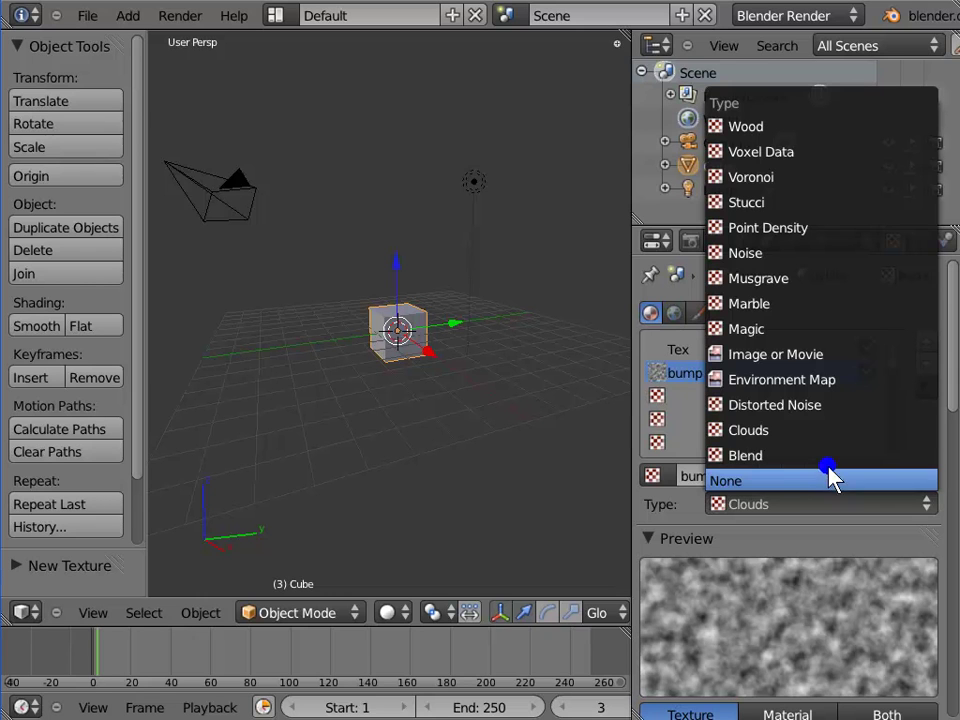
click(829, 431)
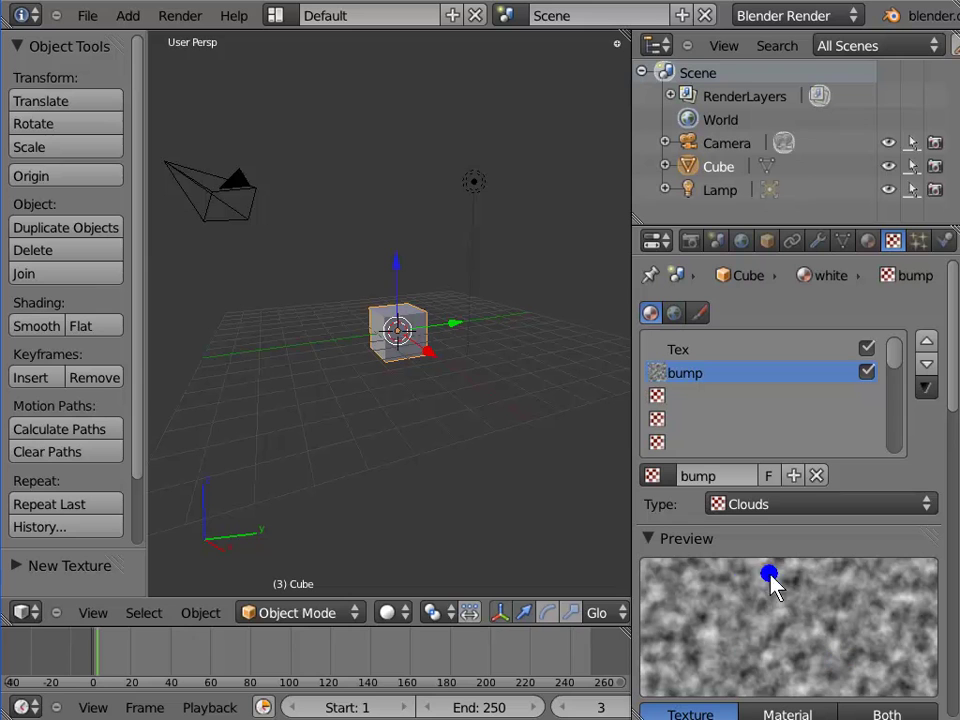
Preview the bump texture on the material, and set the preview to Both.
drag(947, 400, 797, 485)
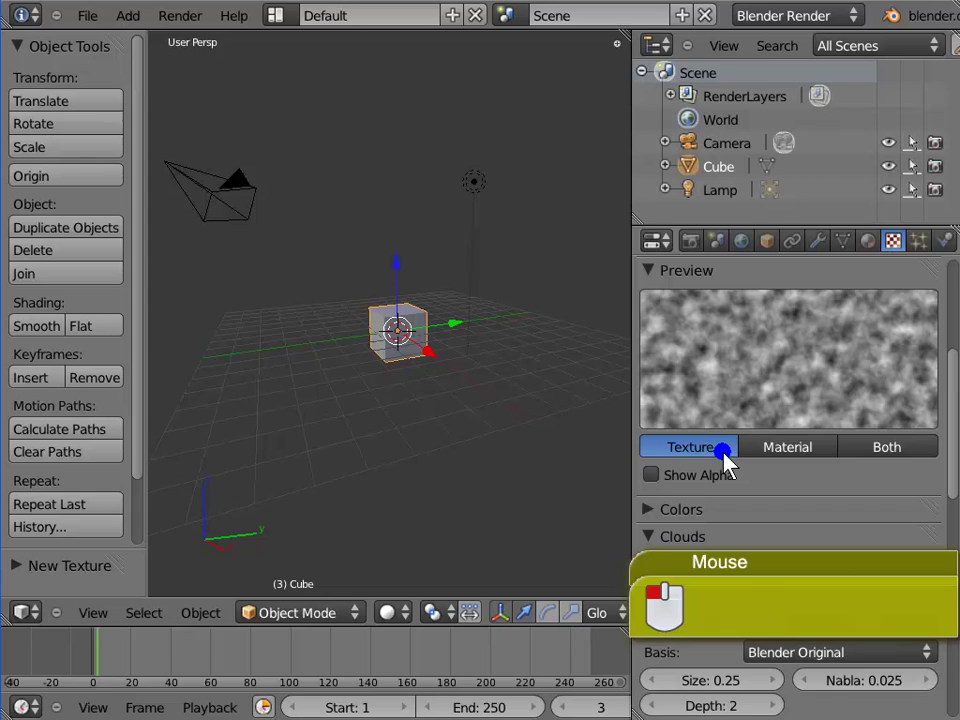
click(823, 452)
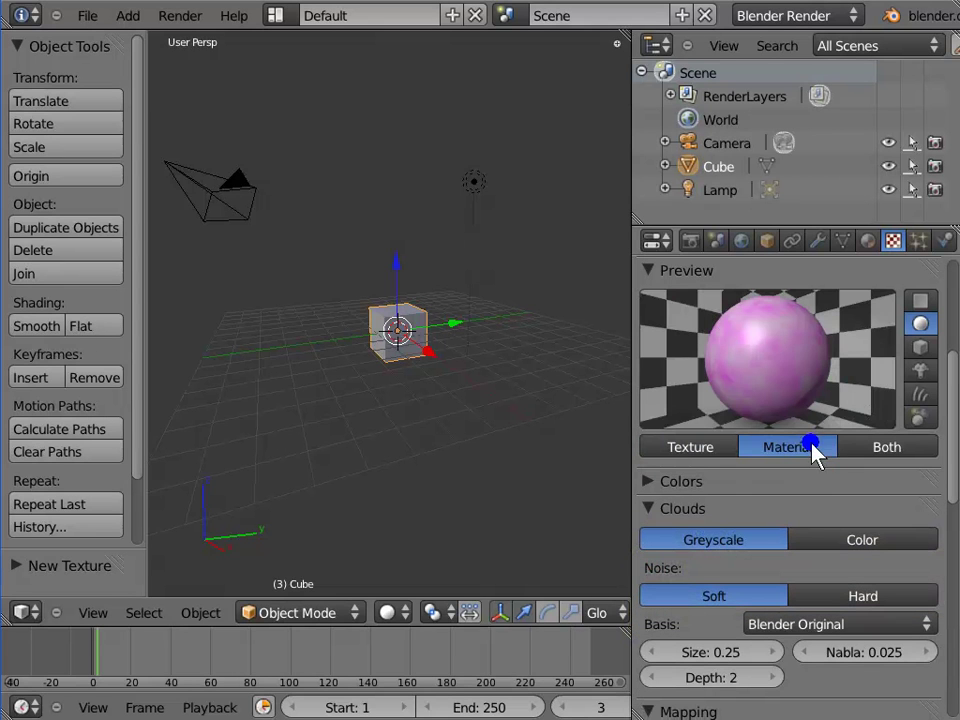
click(760, 382)
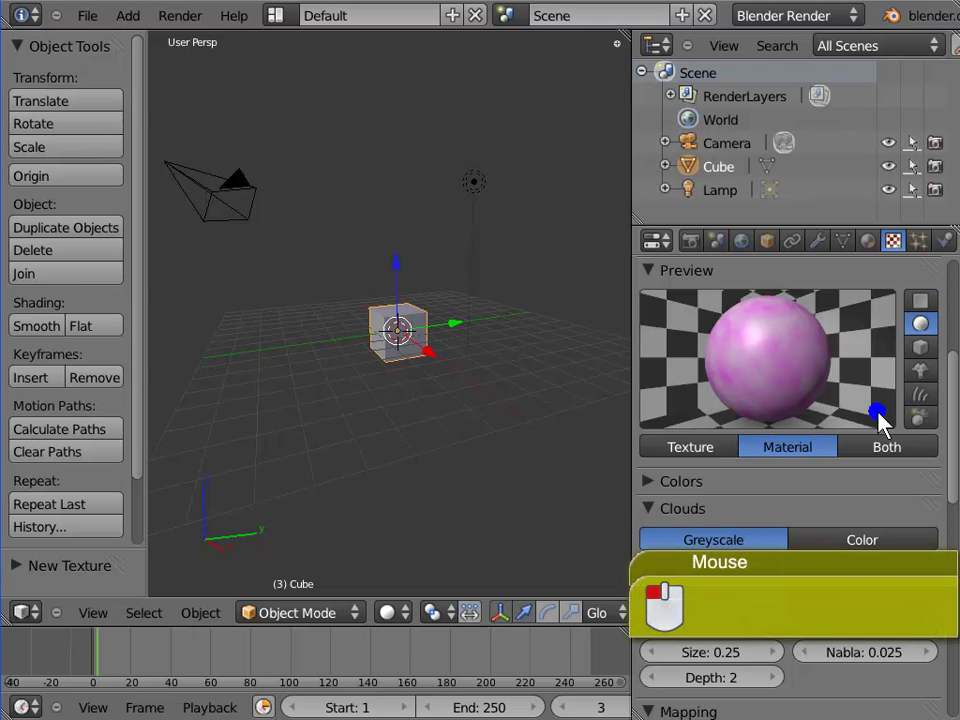
click(921, 447)
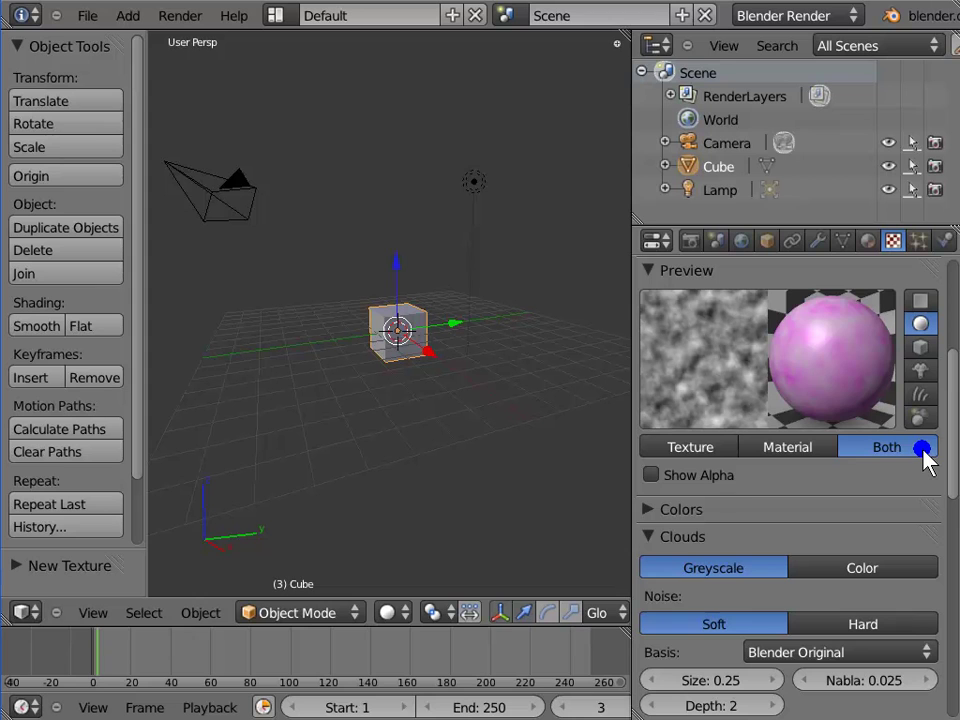
click(840, 397)
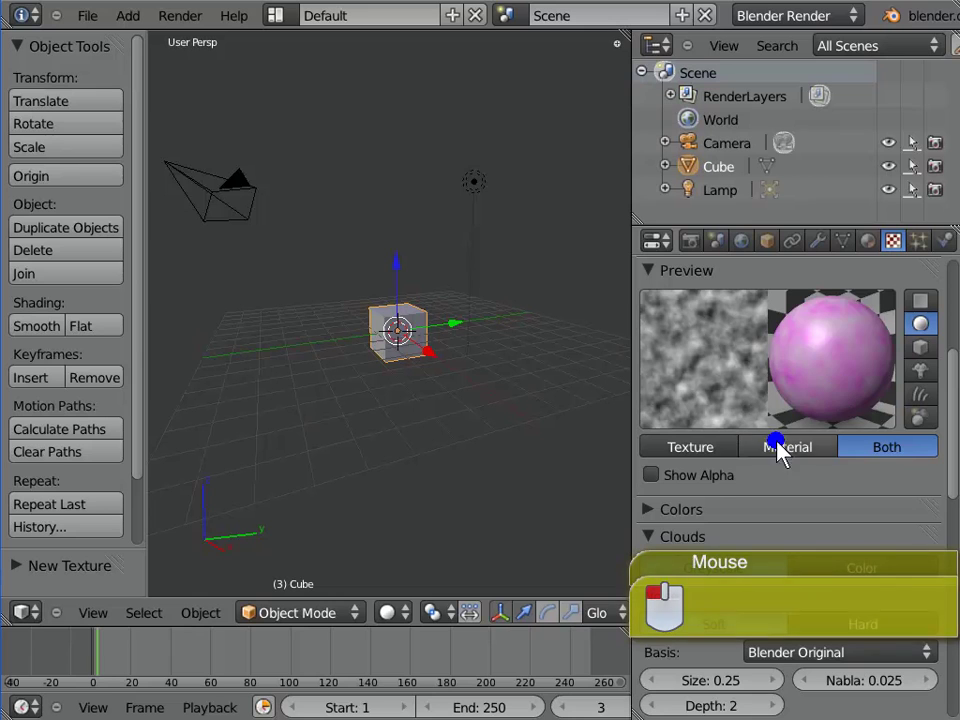
click(651, 476)
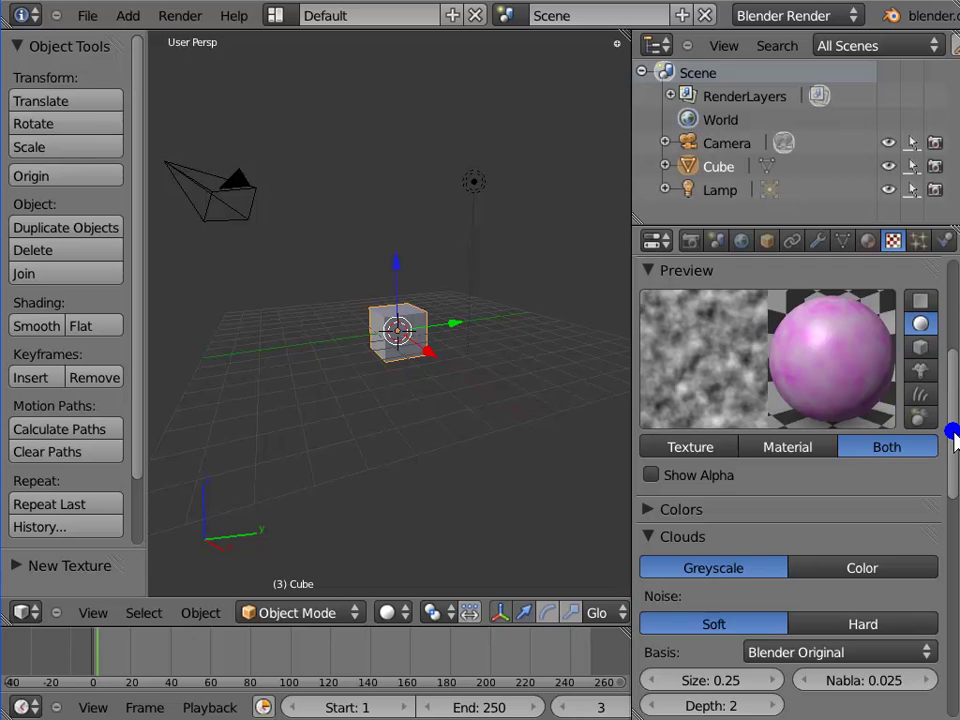
Turn off the bump texture's Diffuse Color influence and check the material preview.
drag(952, 436, 955, 676)
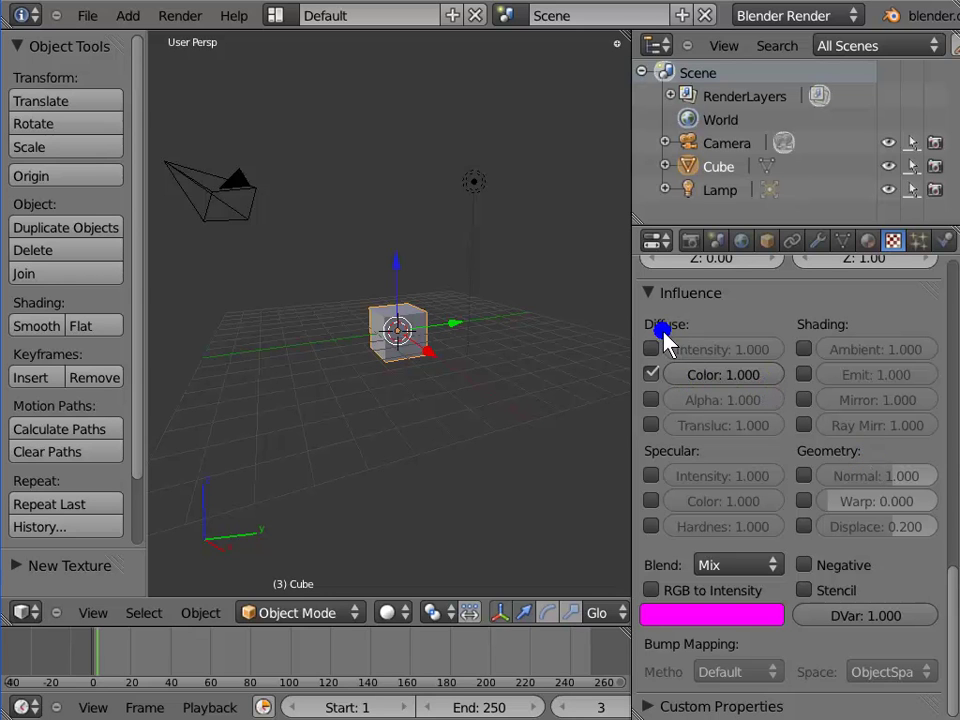
click(651, 374)
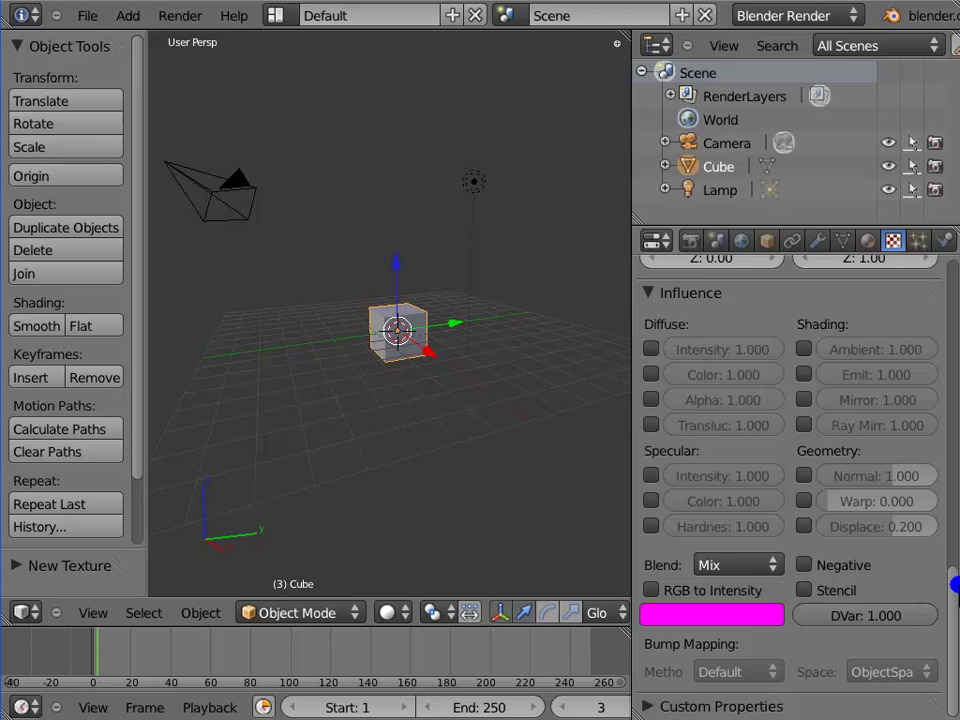
drag(954, 579, 953, 510)
scroll(954, 510, up, 10)
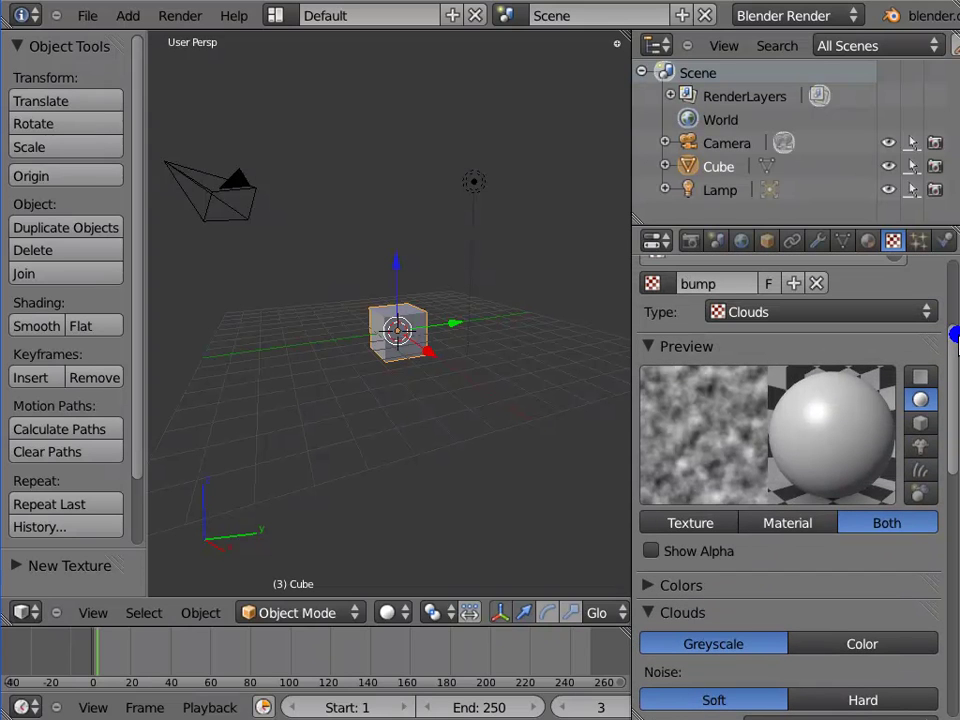
Enable the bump texture's Geometry Normal influence and check the material preview.
drag(954, 336, 945, 606)
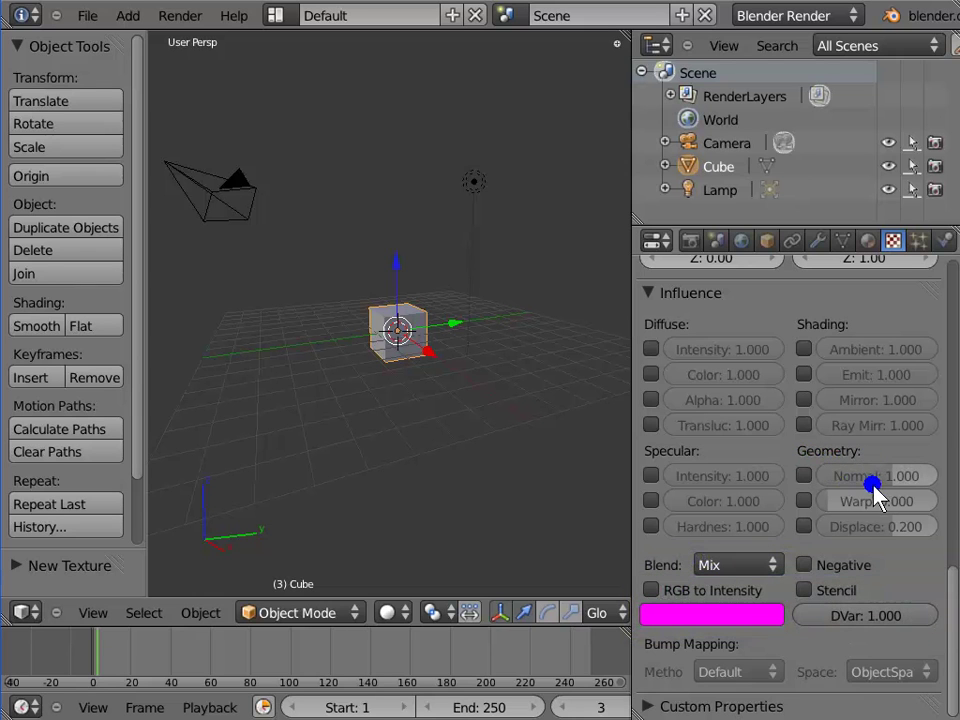
click(805, 477)
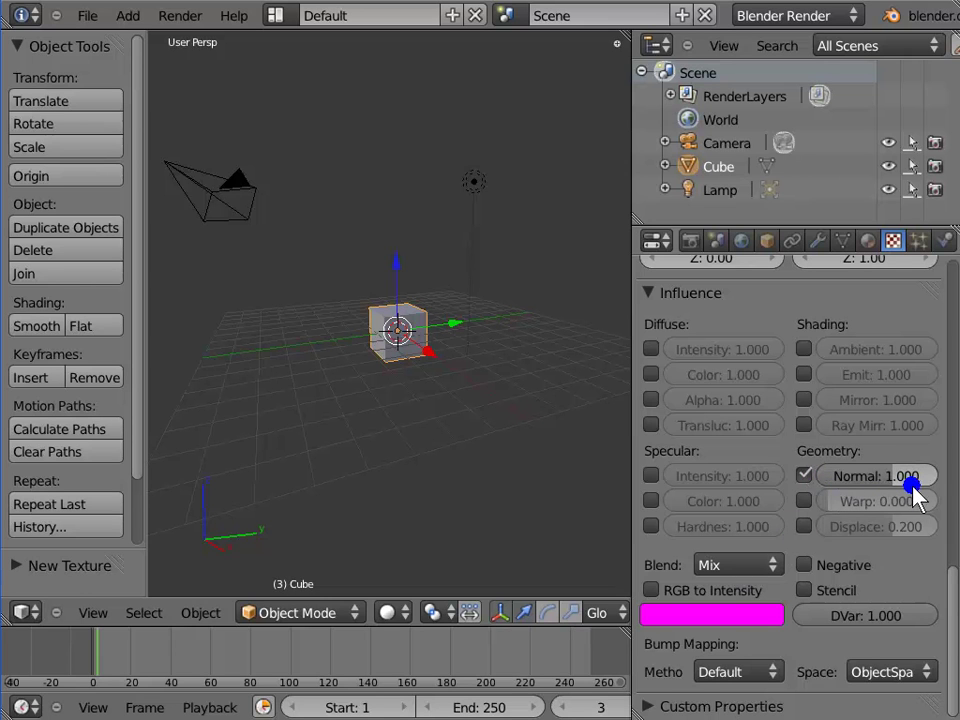
drag(953, 574, 953, 330)
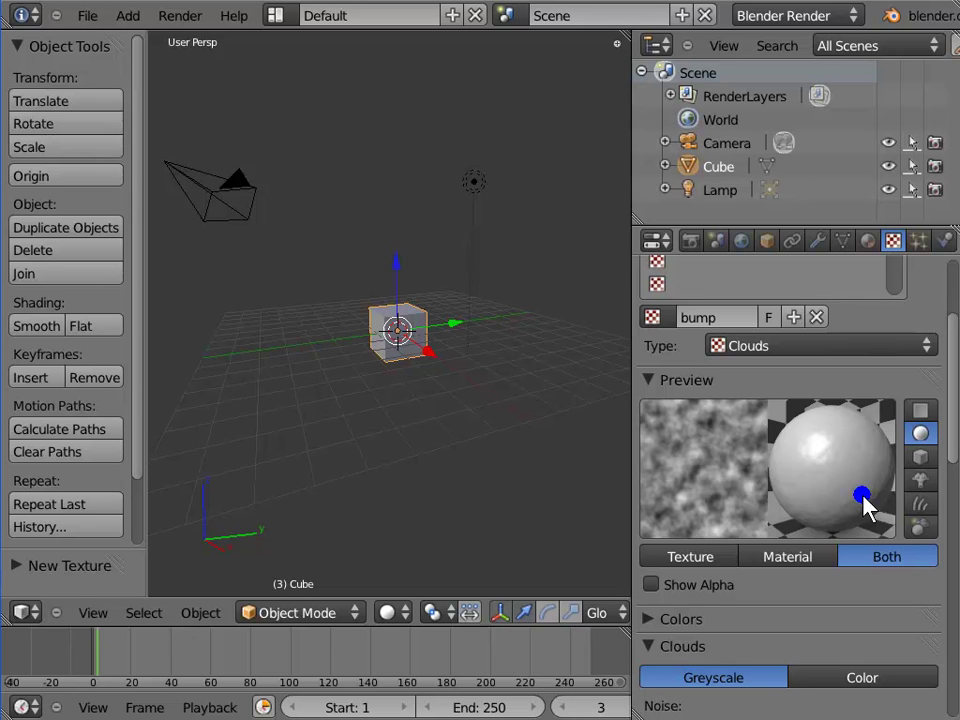
Review the influence options and set the bump mapping method to Compatible.
scroll(862, 497, down, 15)
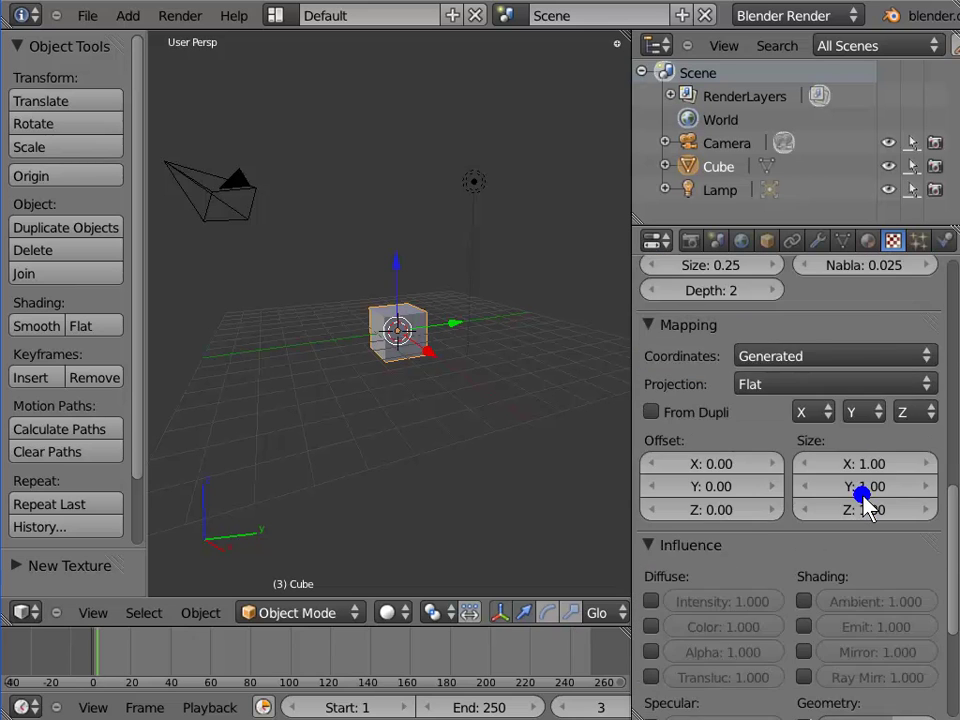
scroll(862, 497, down, 4)
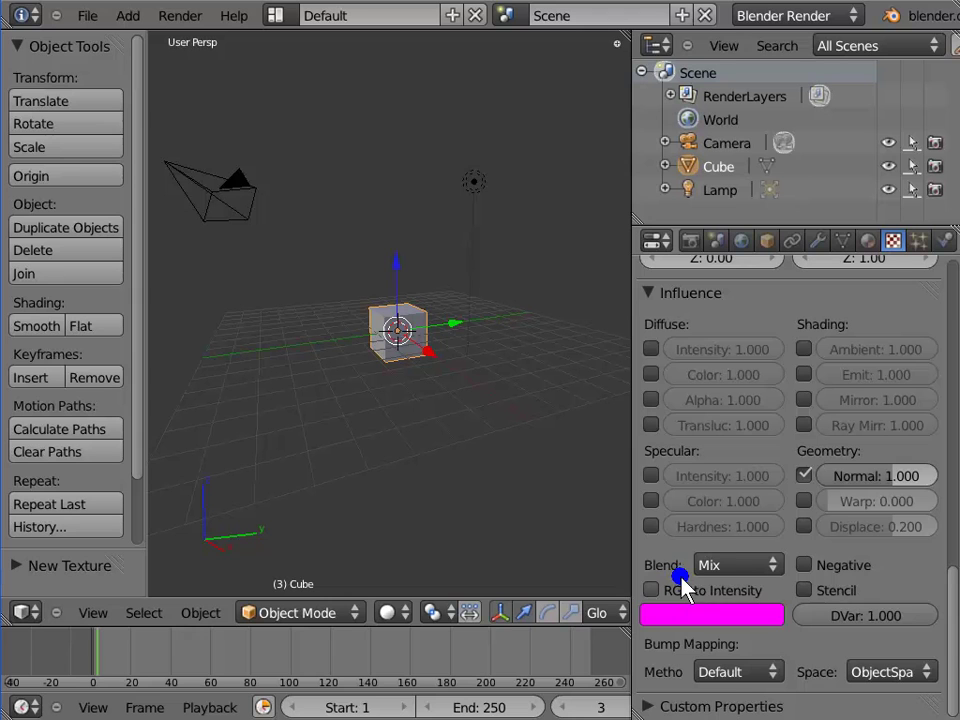
click(749, 577)
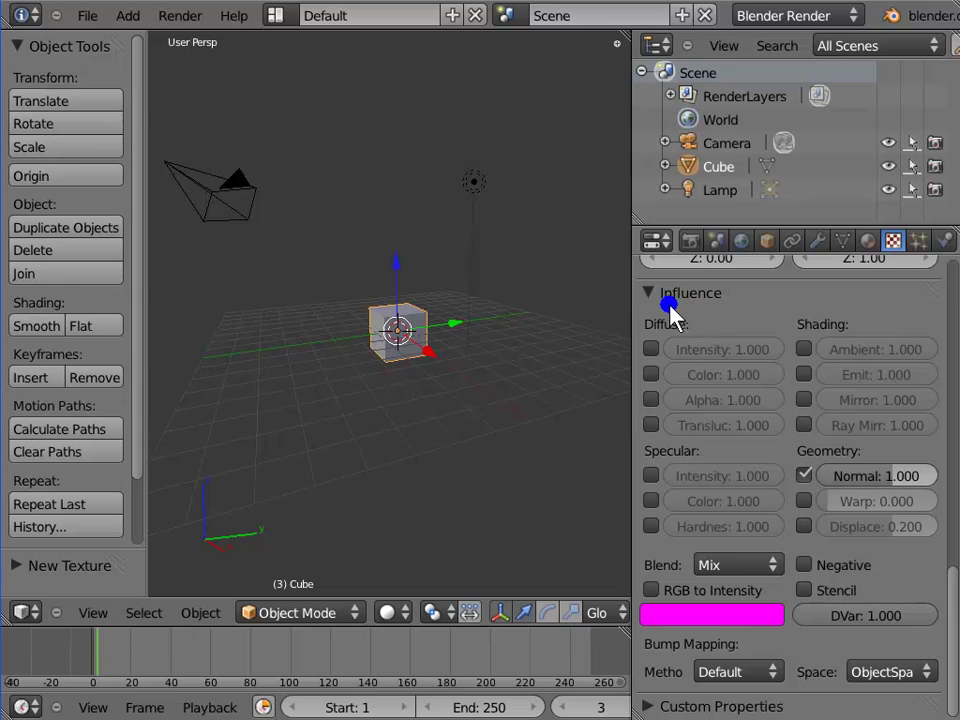
click(731, 316)
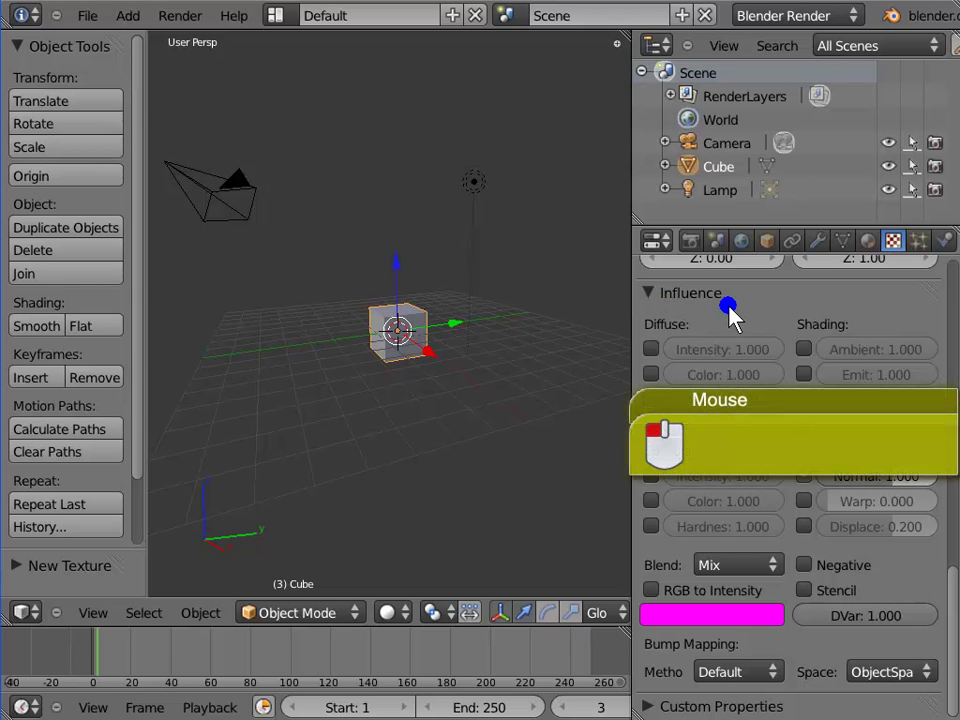
click(718, 616)
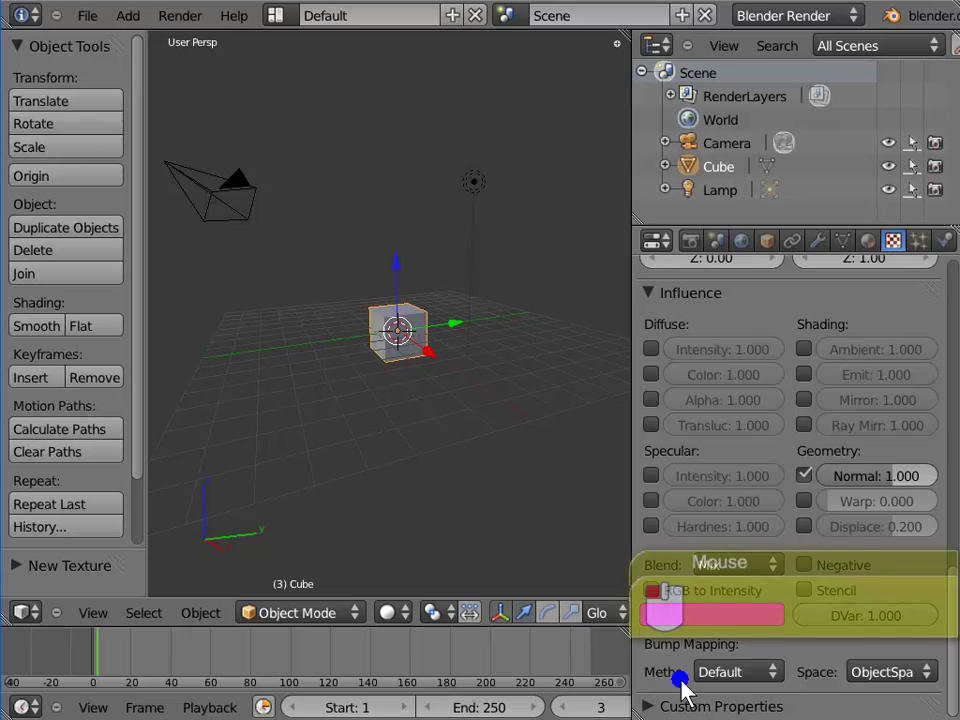
click(758, 676)
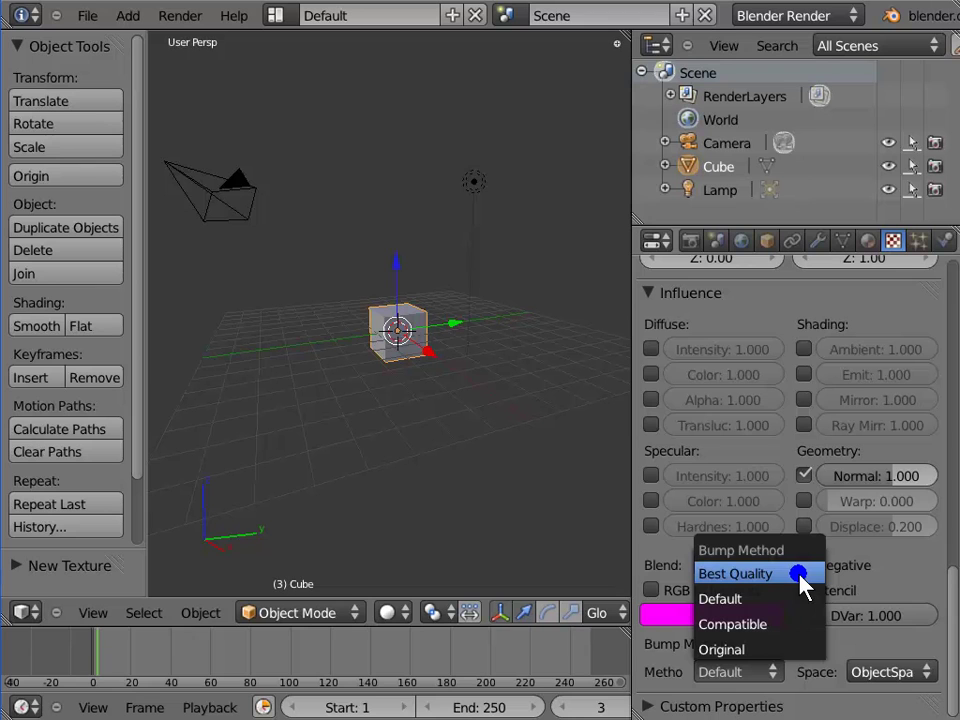
click(797, 650)
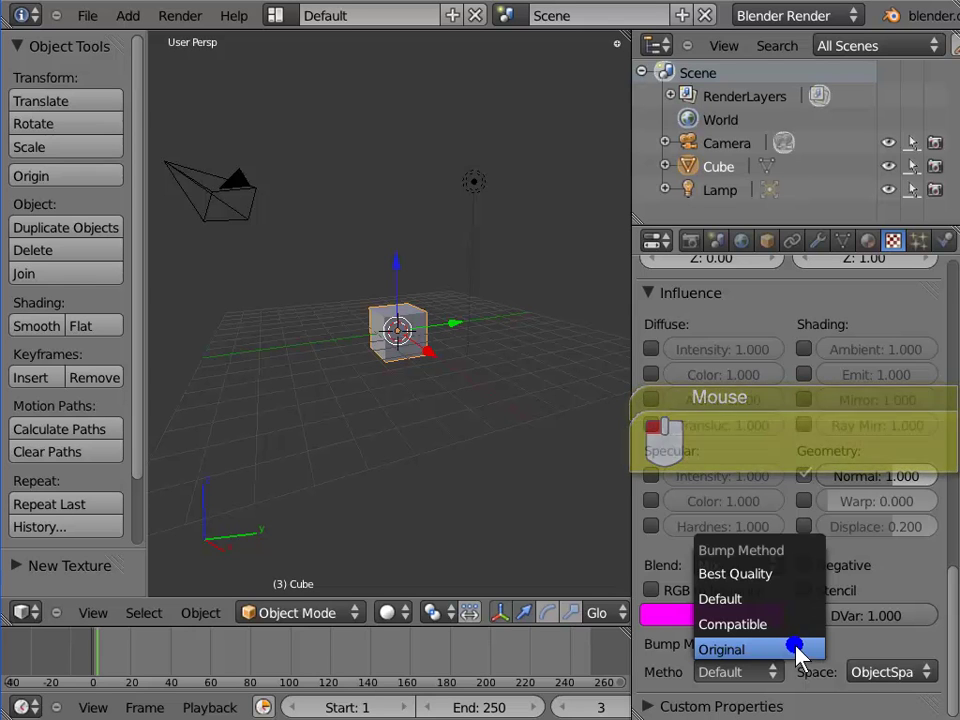
click(799, 627)
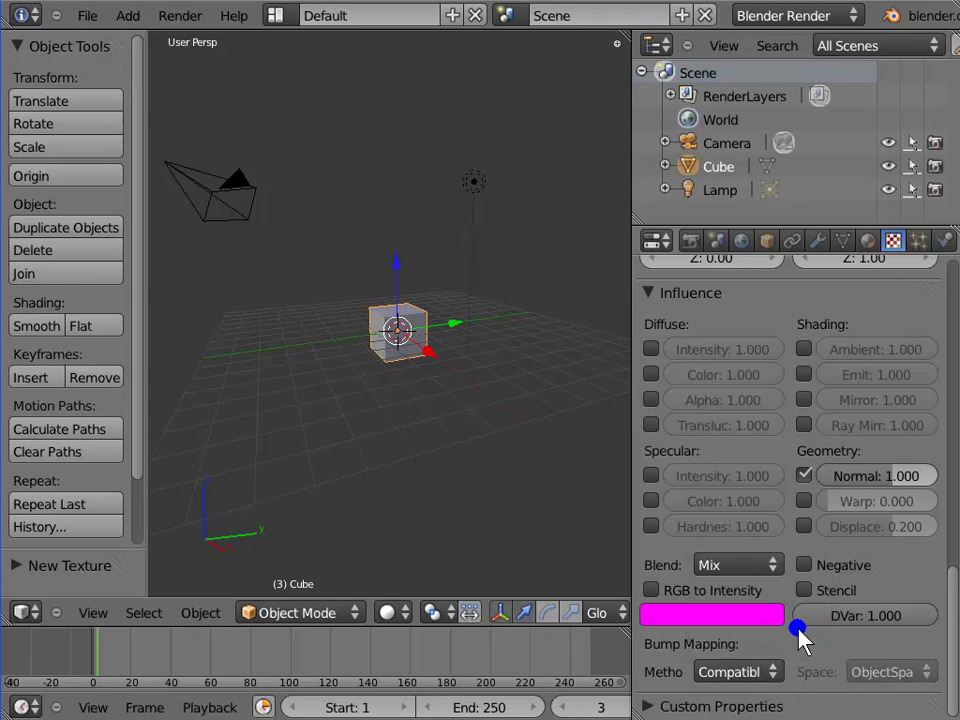
Set the Clouds texture to Color and its noise to Hard.
drag(948, 632, 952, 435)
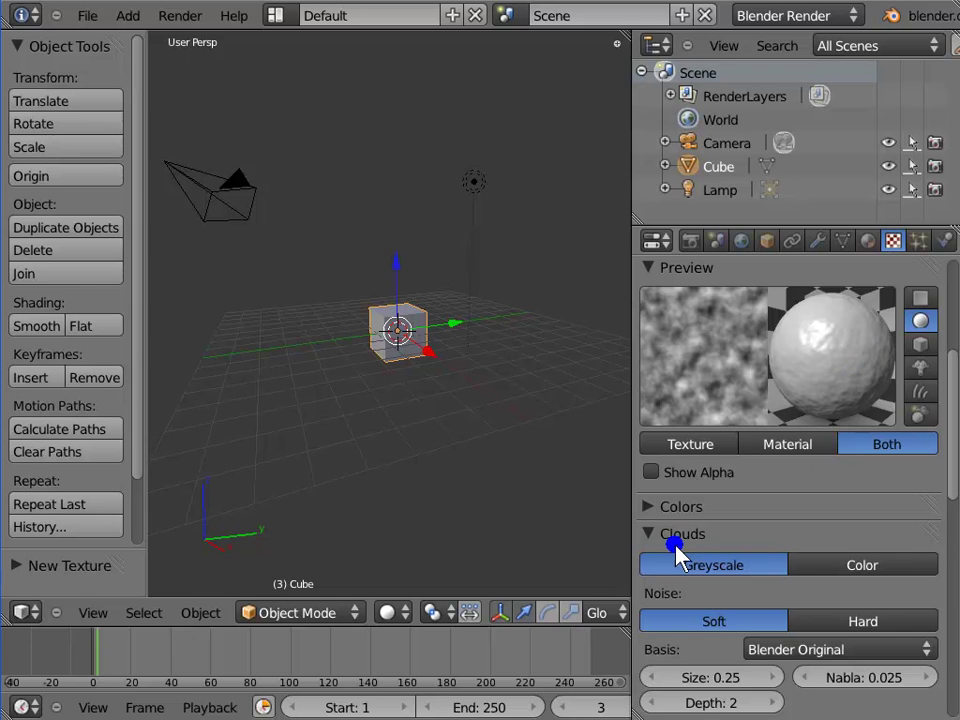
click(768, 568)
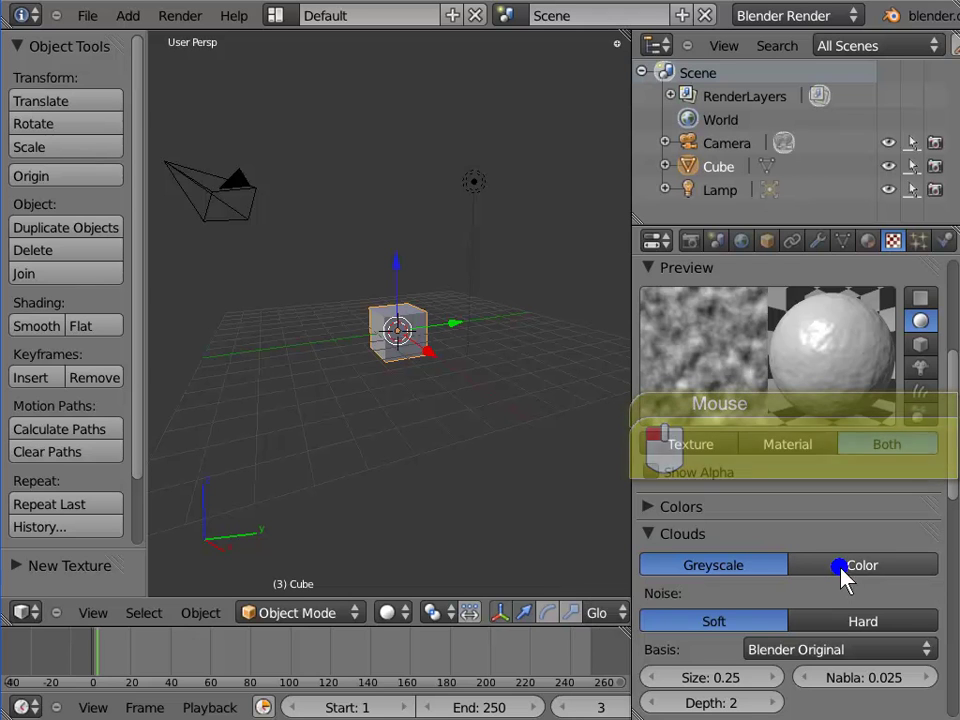
click(912, 567)
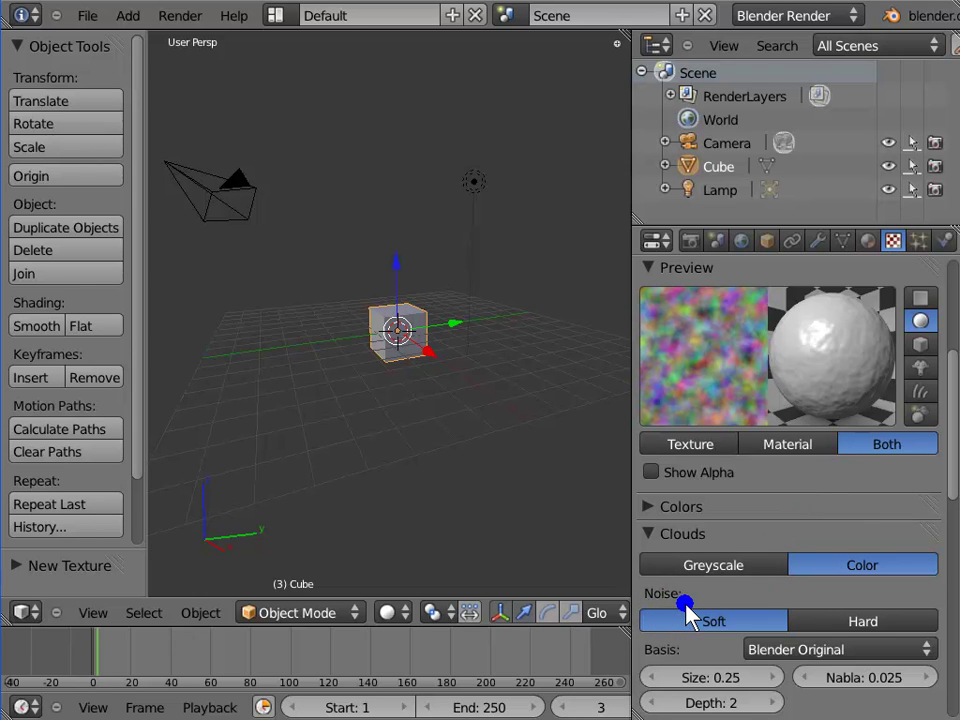
click(760, 628)
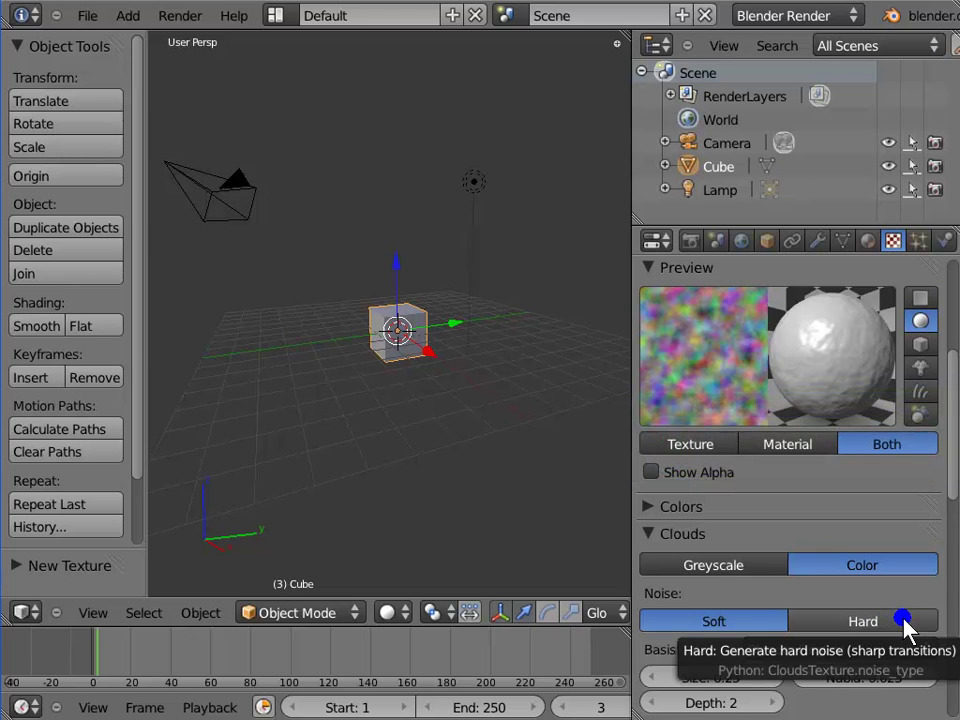
click(904, 624)
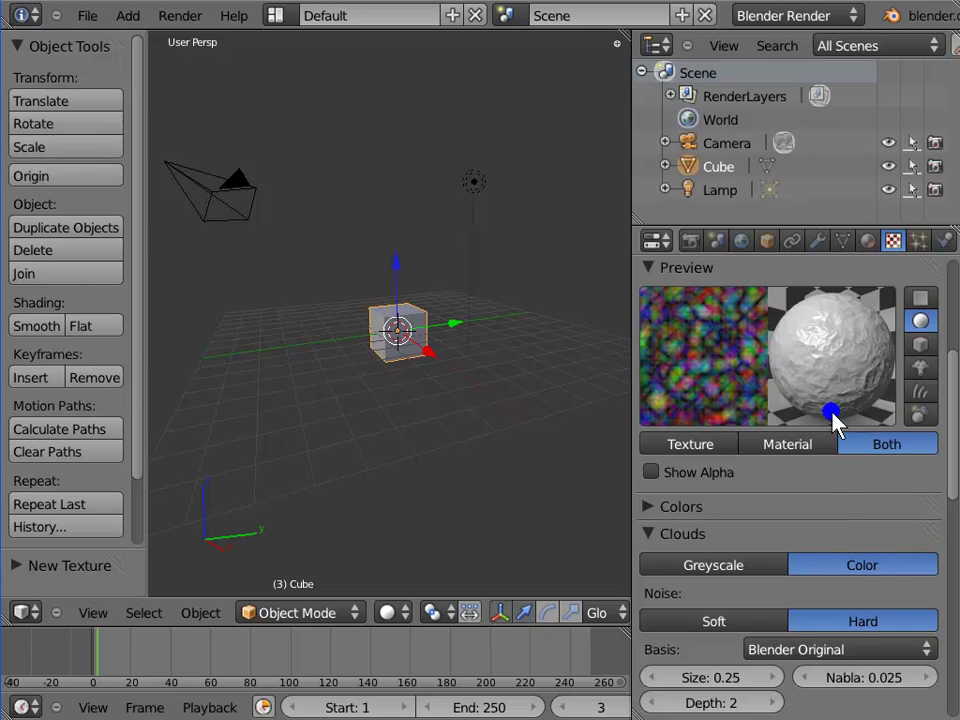
Change the Clouds texture's noise basis to Voronoi Crackle.
click(693, 668)
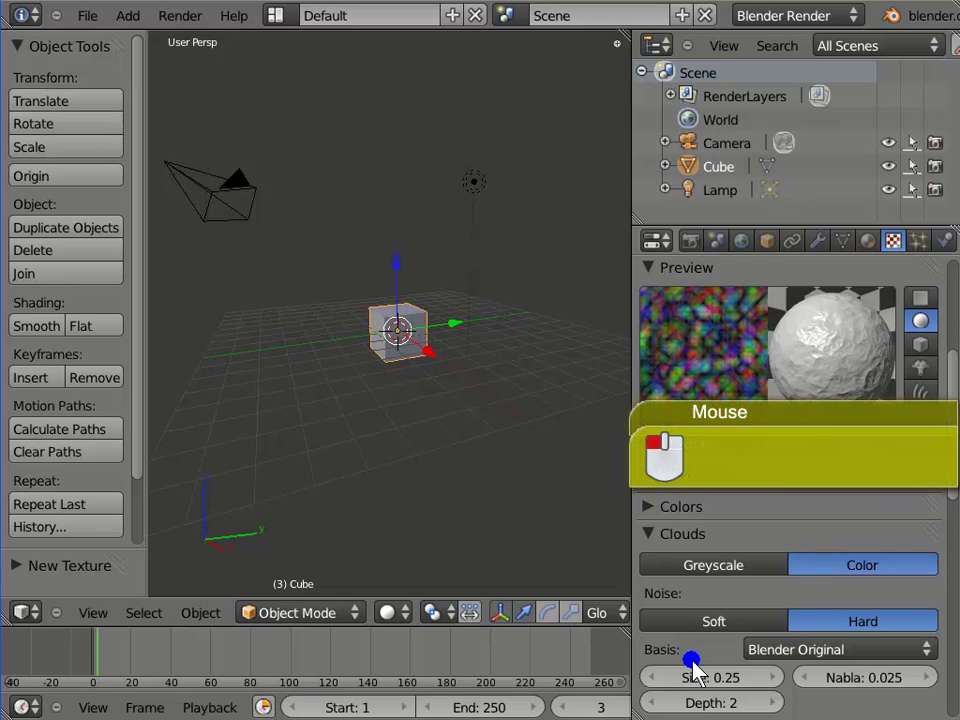
click(873, 652)
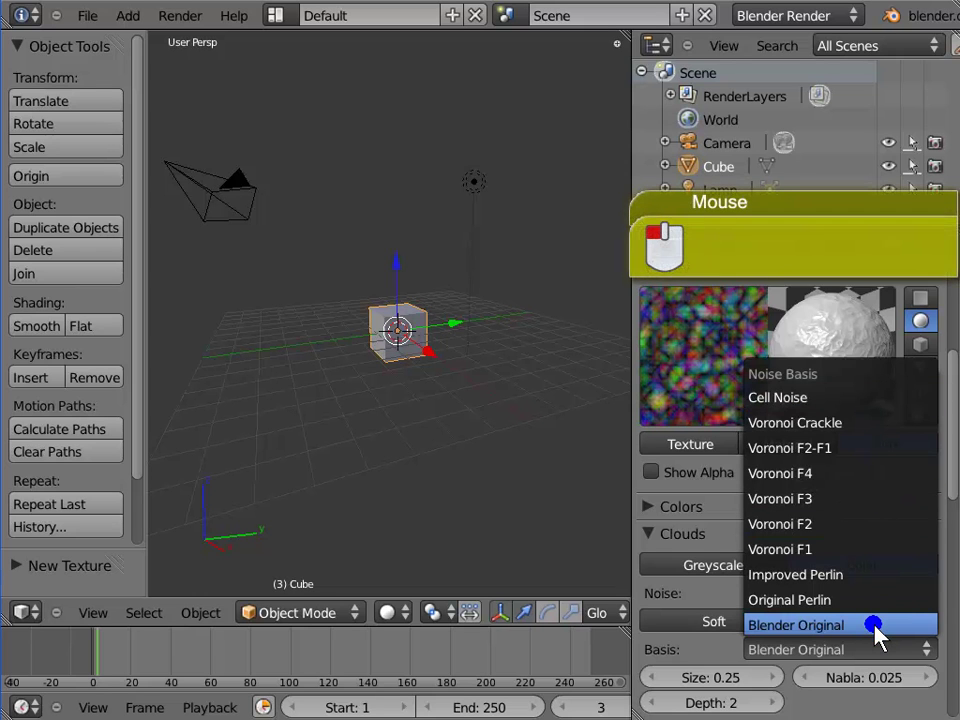
click(876, 423)
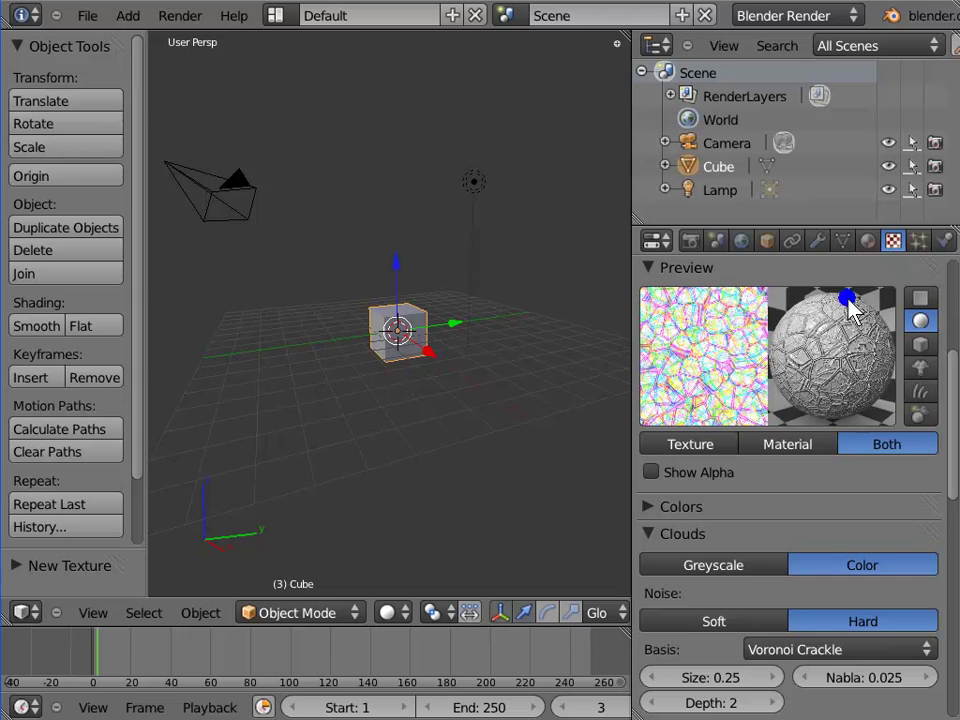
Select the lamp and then the camera to examine which property categories each object offers.
right_click(480, 202)
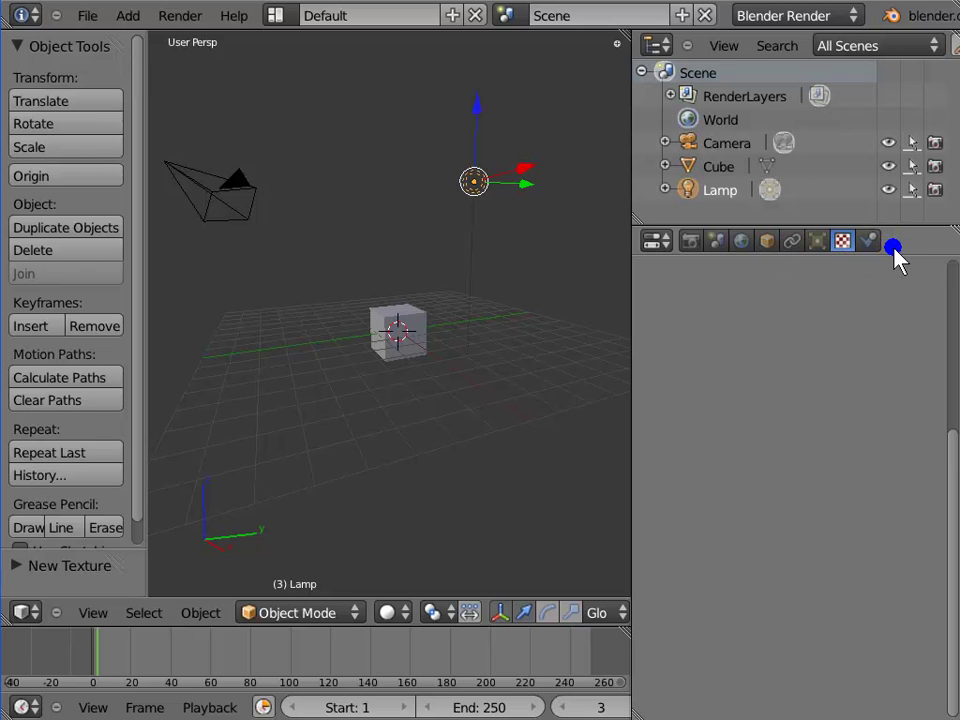
click(819, 248)
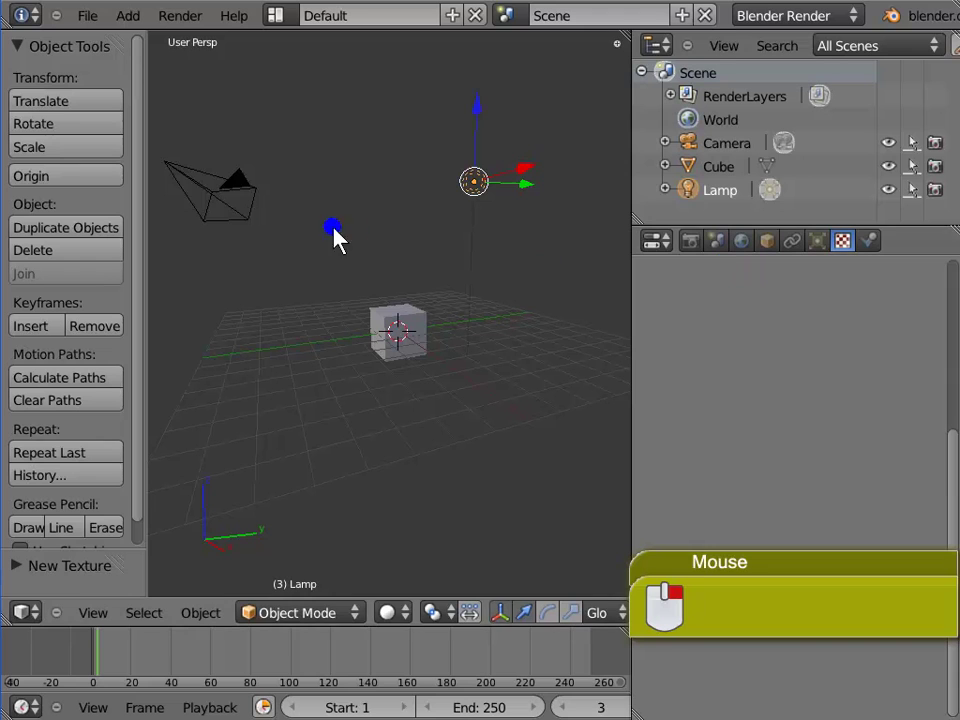
right_click(218, 207)
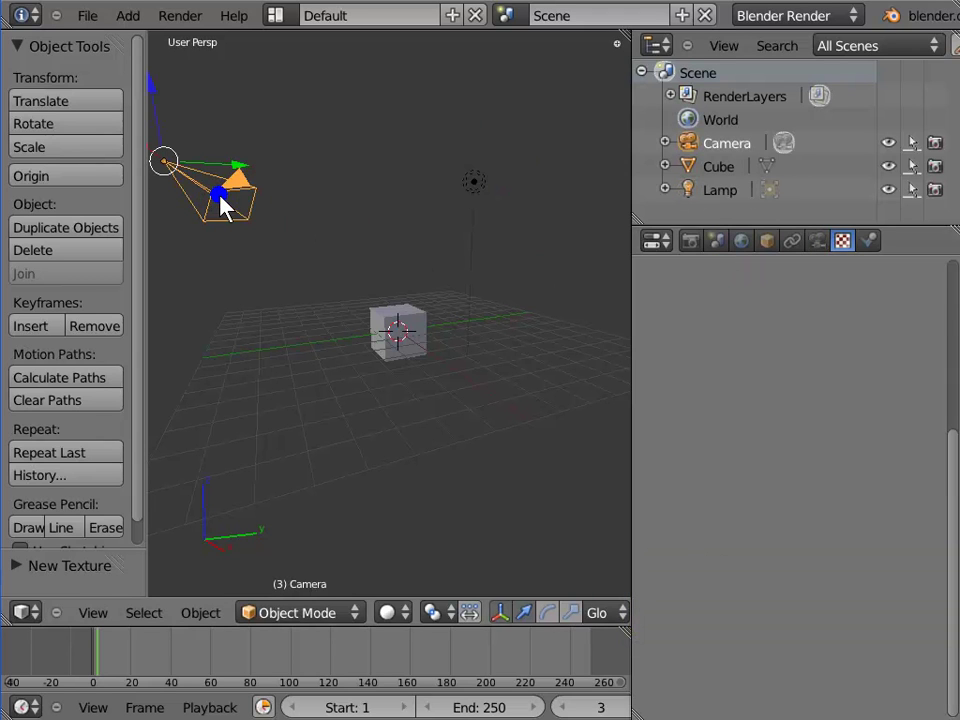